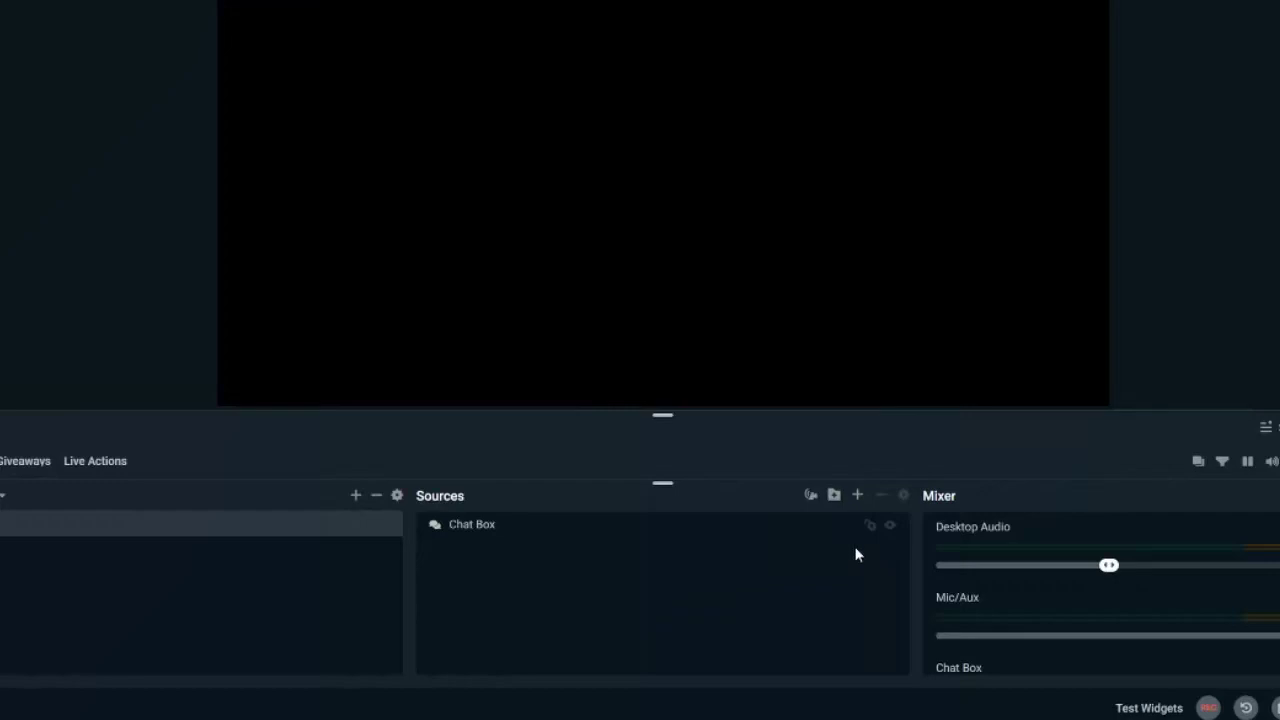
Open the Add Source window from the Sources panel's + button.
{"action": "left_click", "coordinate": [857, 494]}
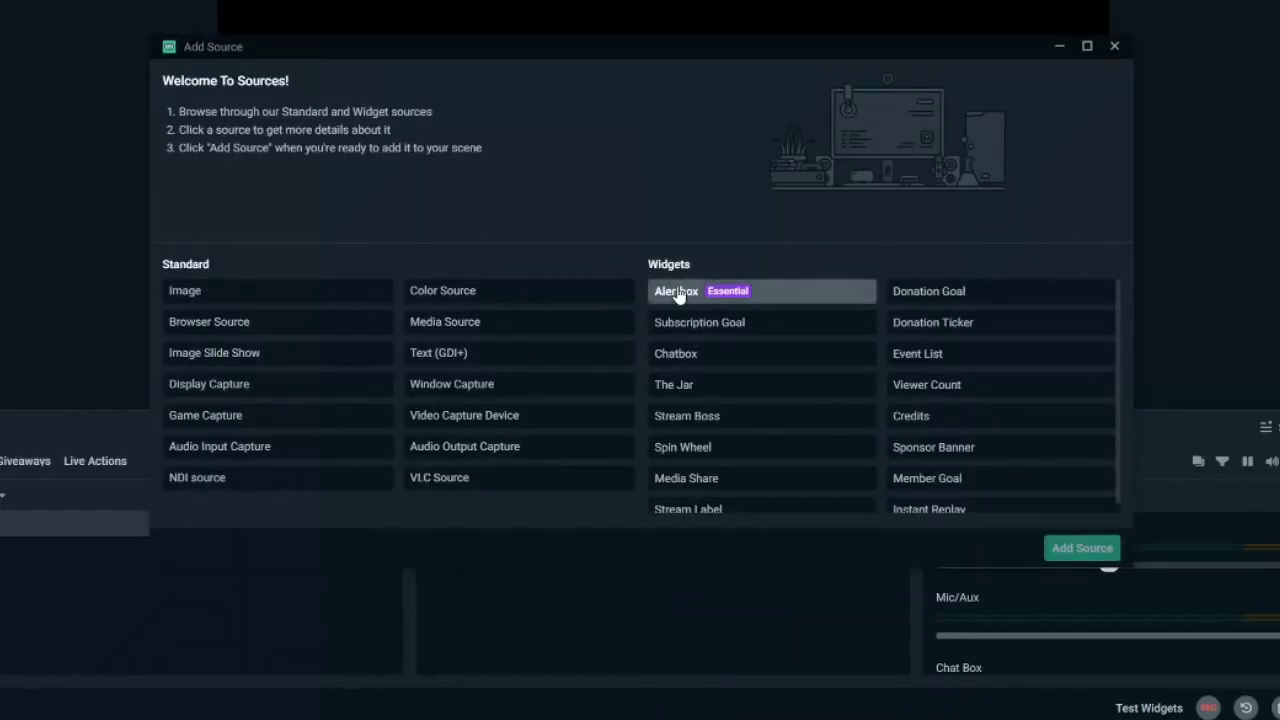
Pick Alertbox under Widgets and add it to the scene as 'Alert Box'.
{"action": "left_click", "coordinate": [769, 292]}
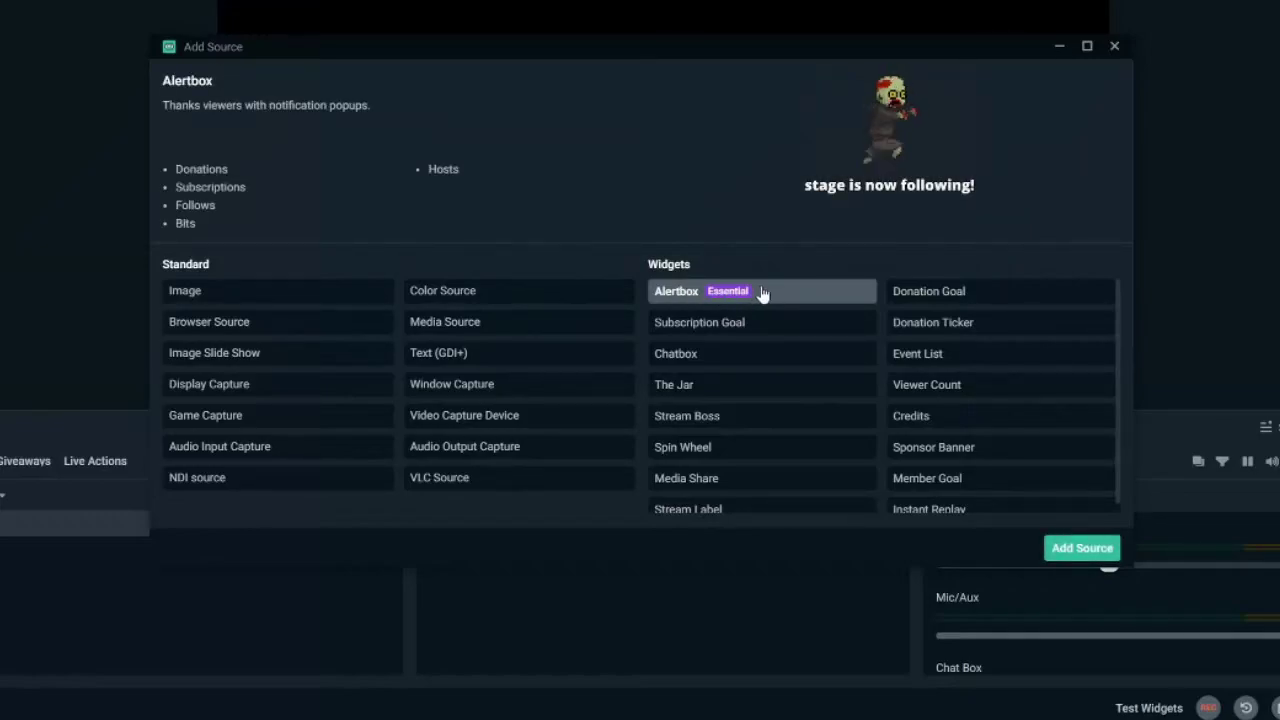
{"action": "left_click", "coordinate": [1076, 552]}
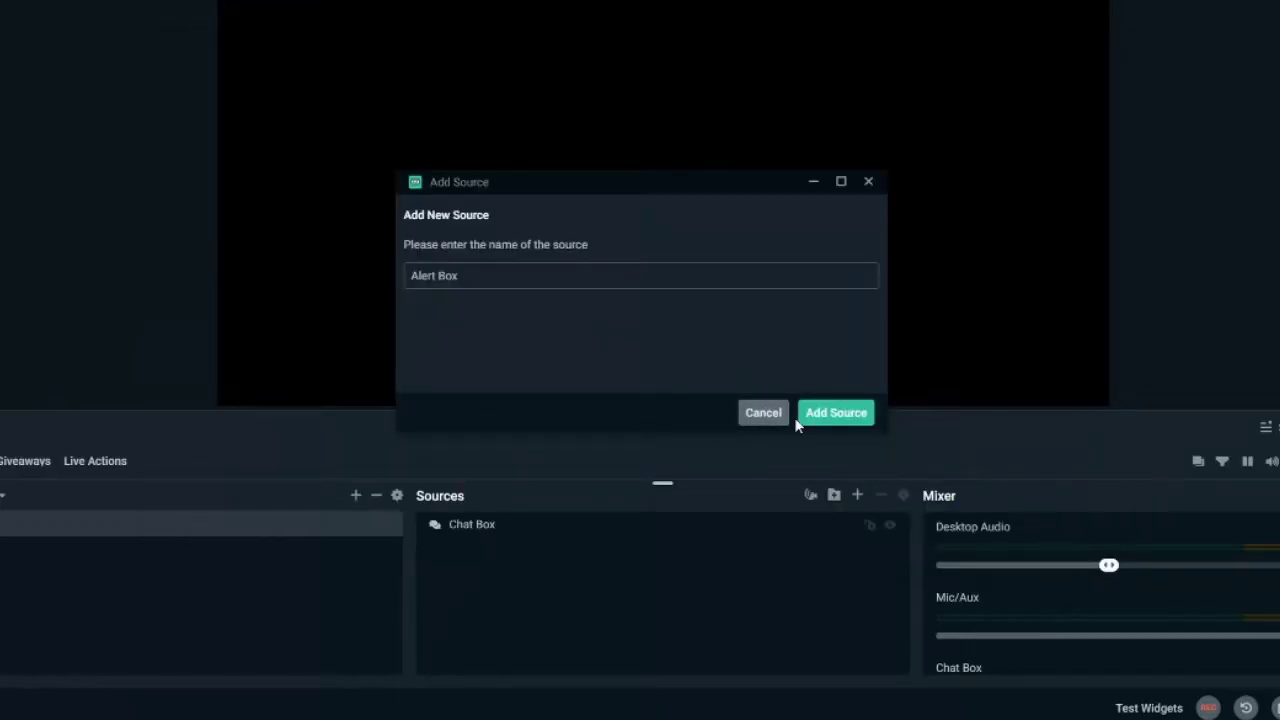
{"action": "left_click", "coordinate": [834, 414]}
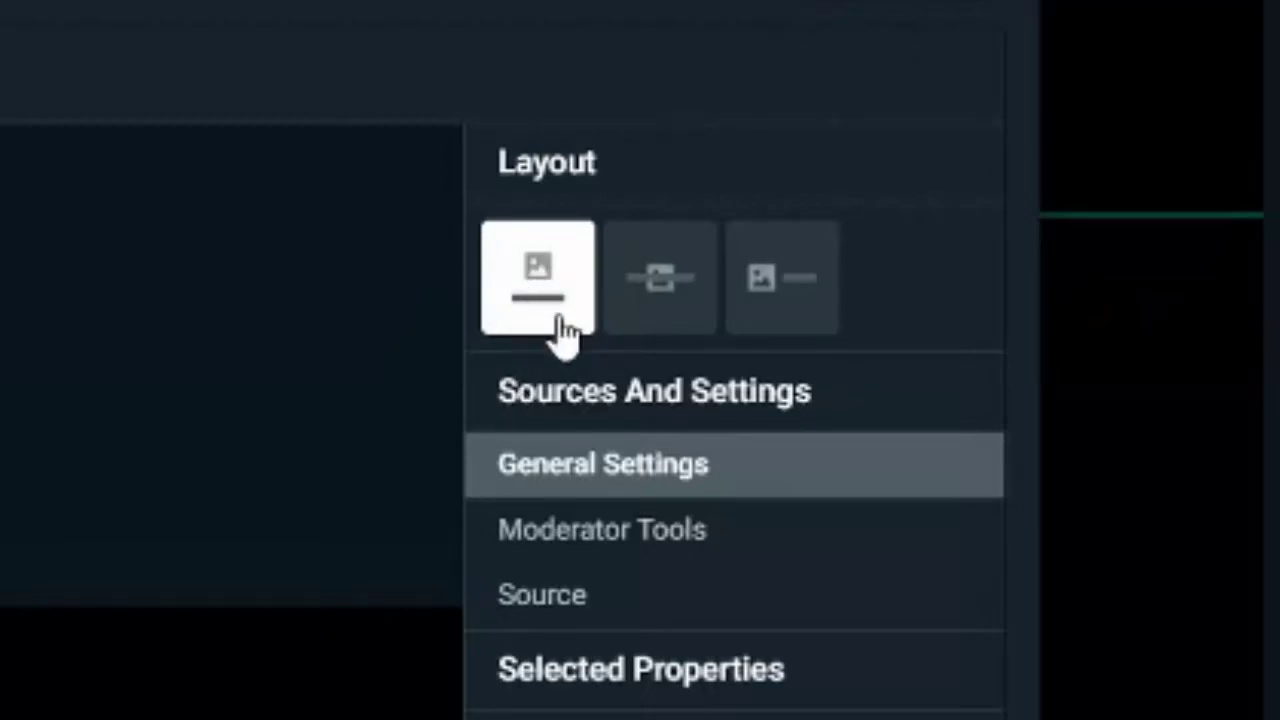
Try the centred layout, then switch the Alertbox to the image-beside-text layout.
{"action": "left_click", "coordinate": [655, 310]}
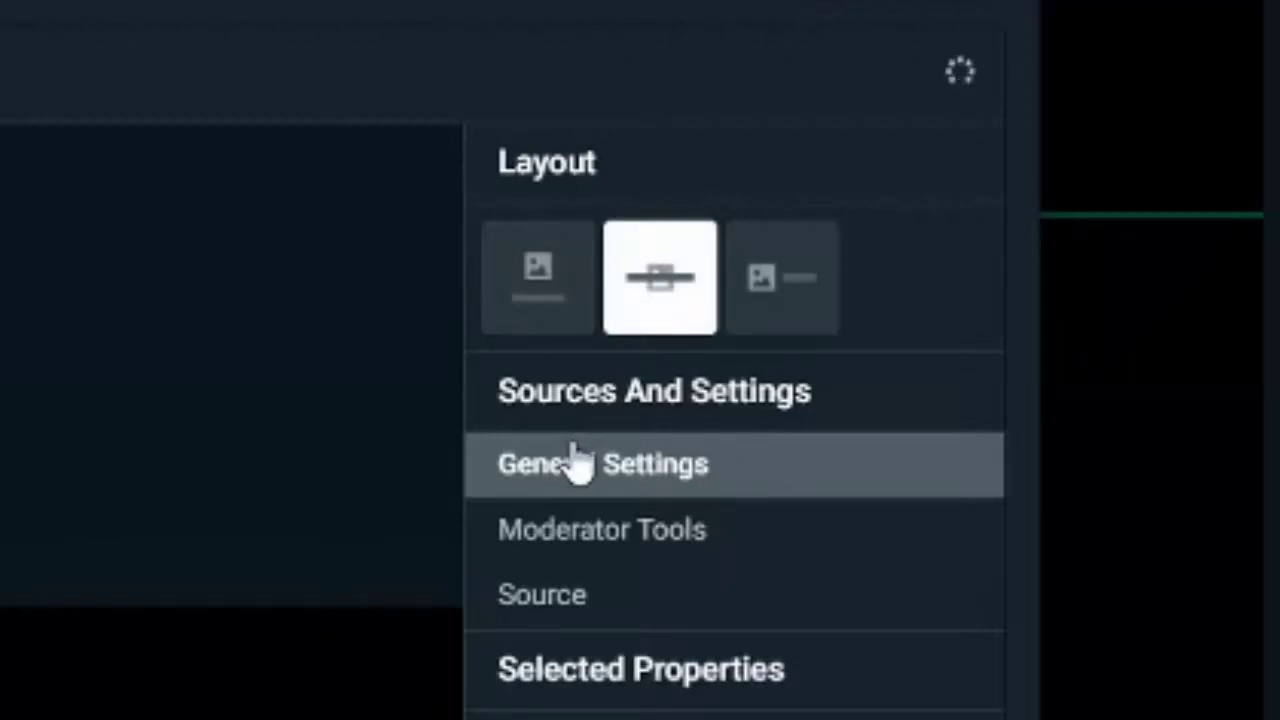
{"action": "left_click", "coordinate": [775, 325]}
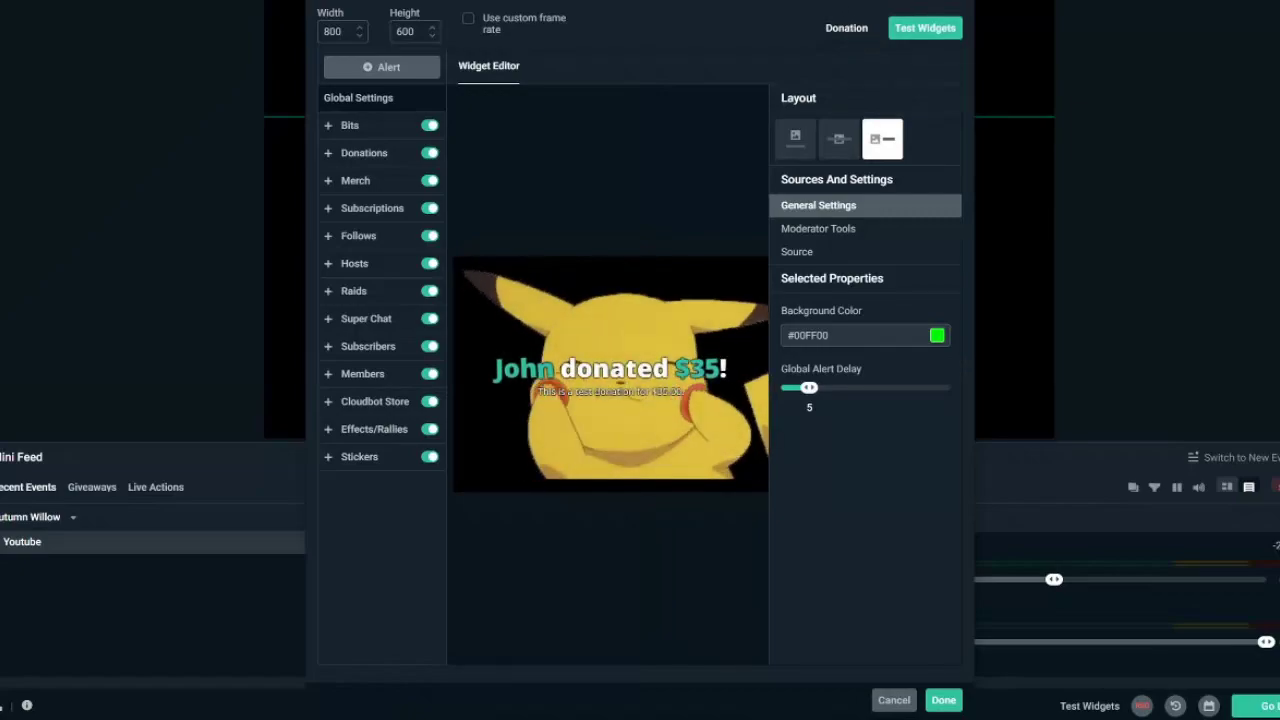
Move the settings window aside and review General, Moderator Tools and Source (Custom CSS) settings.
{"action": "left_click_drag", "start_coordinate": [813, 8], "coordinate": [820, 313]}
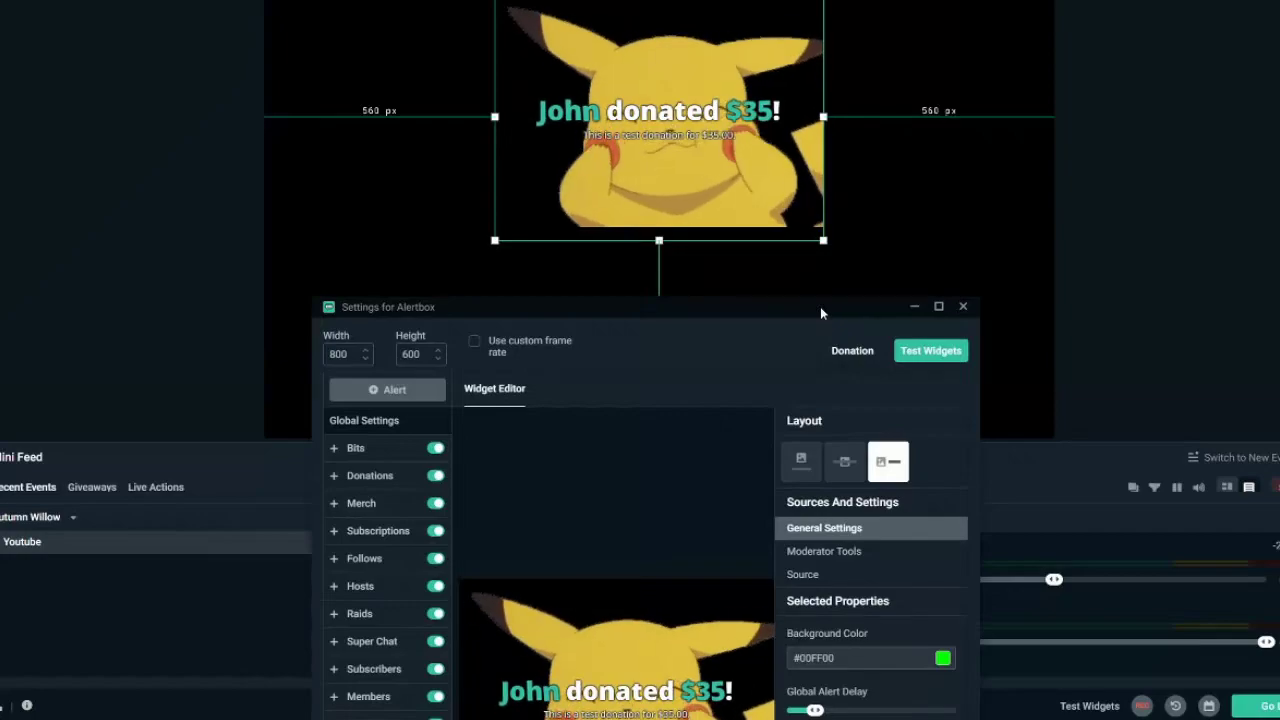
{"action": "left_click_drag", "start_coordinate": [821, 313], "coordinate": [867, 12]}
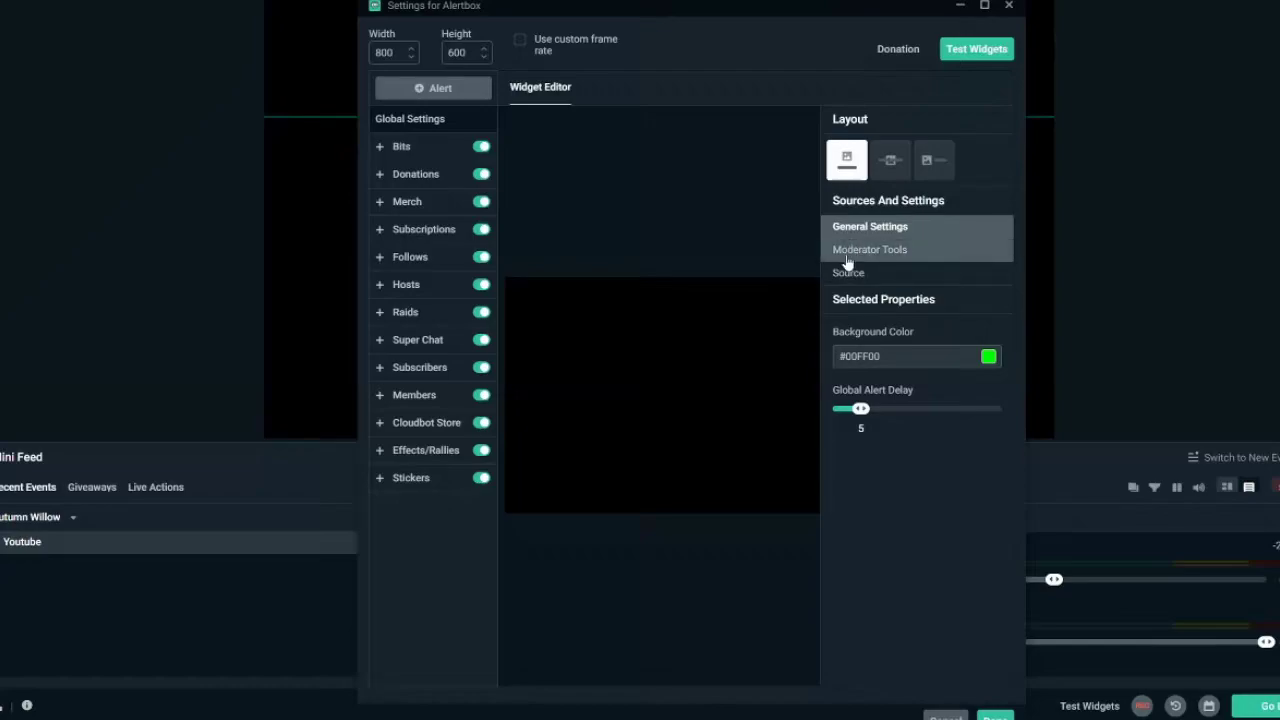
{"action": "left_click", "coordinate": [848, 252]}
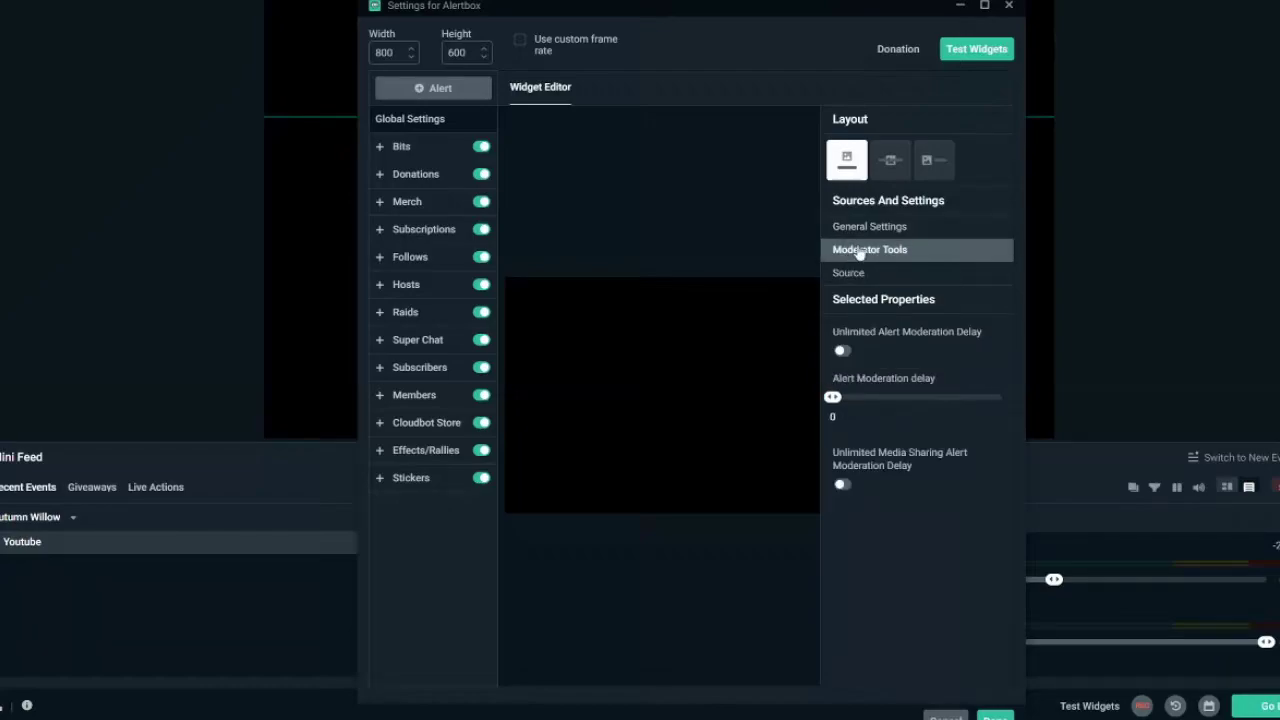
{"action": "left_click", "coordinate": [892, 232]}
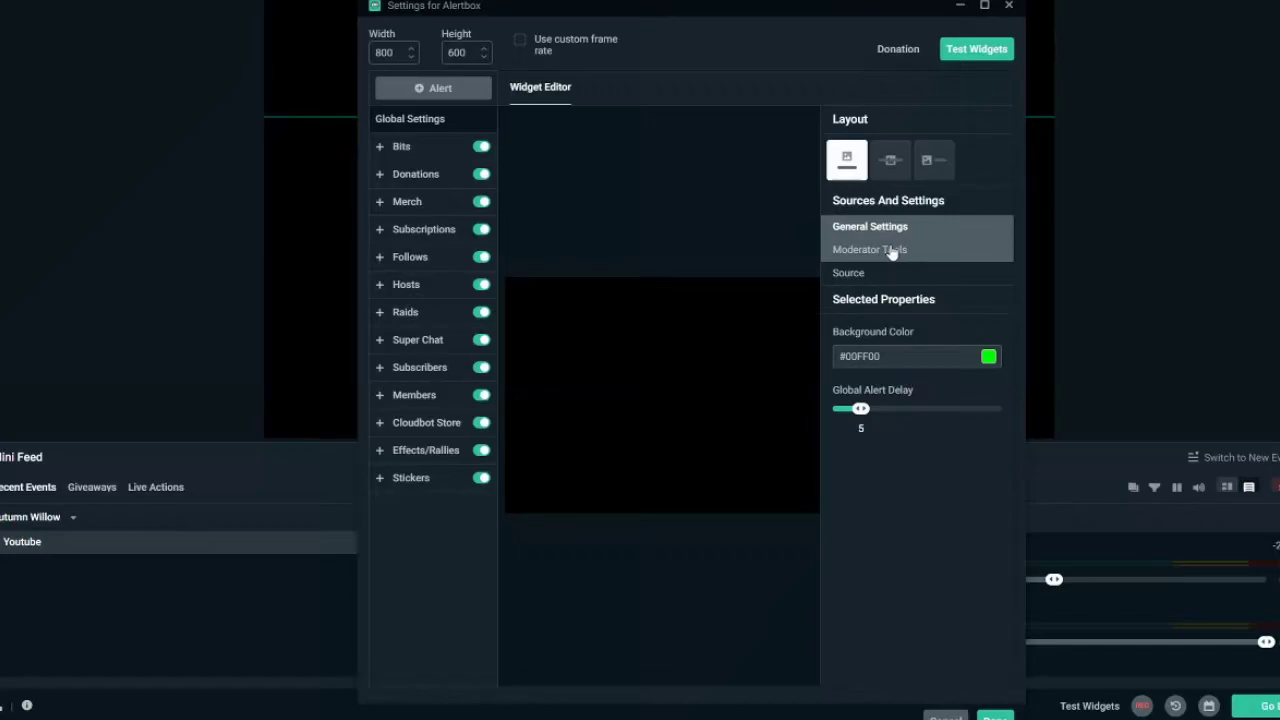
{"action": "left_click", "coordinate": [892, 252]}
{"action": "left_click", "coordinate": [845, 274]}
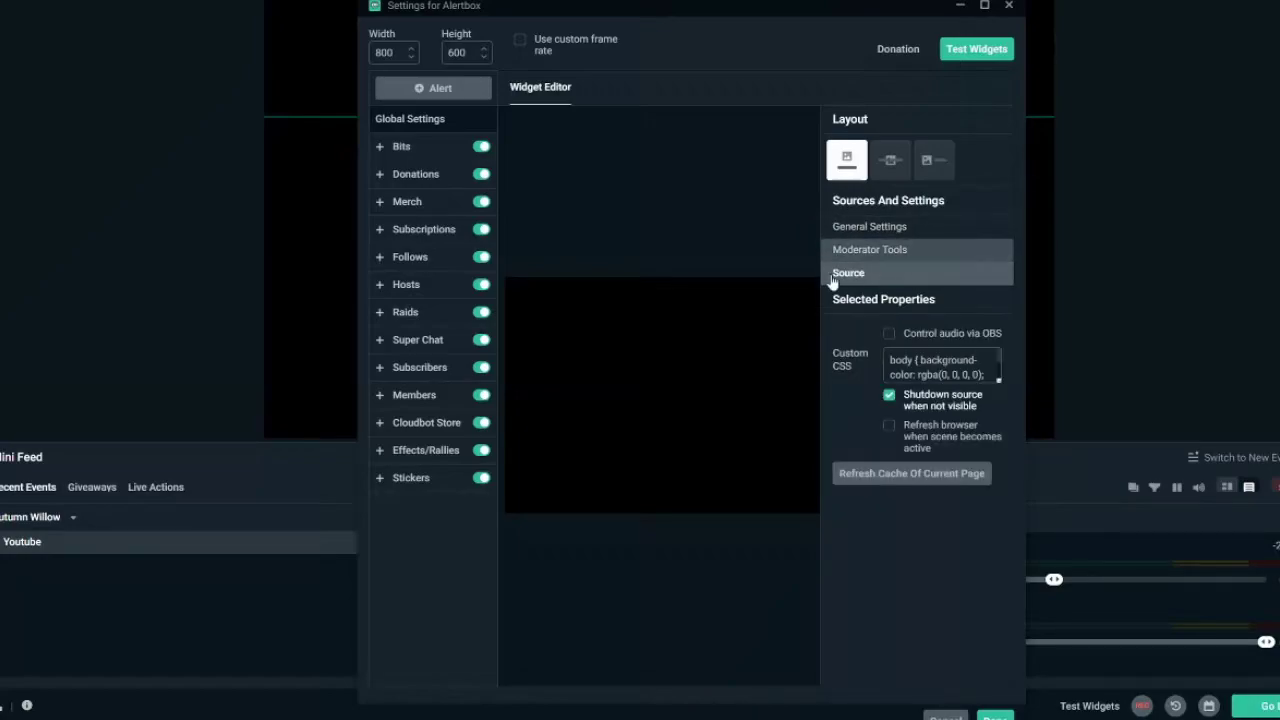
{"action": "left_click", "coordinate": [889, 336]}
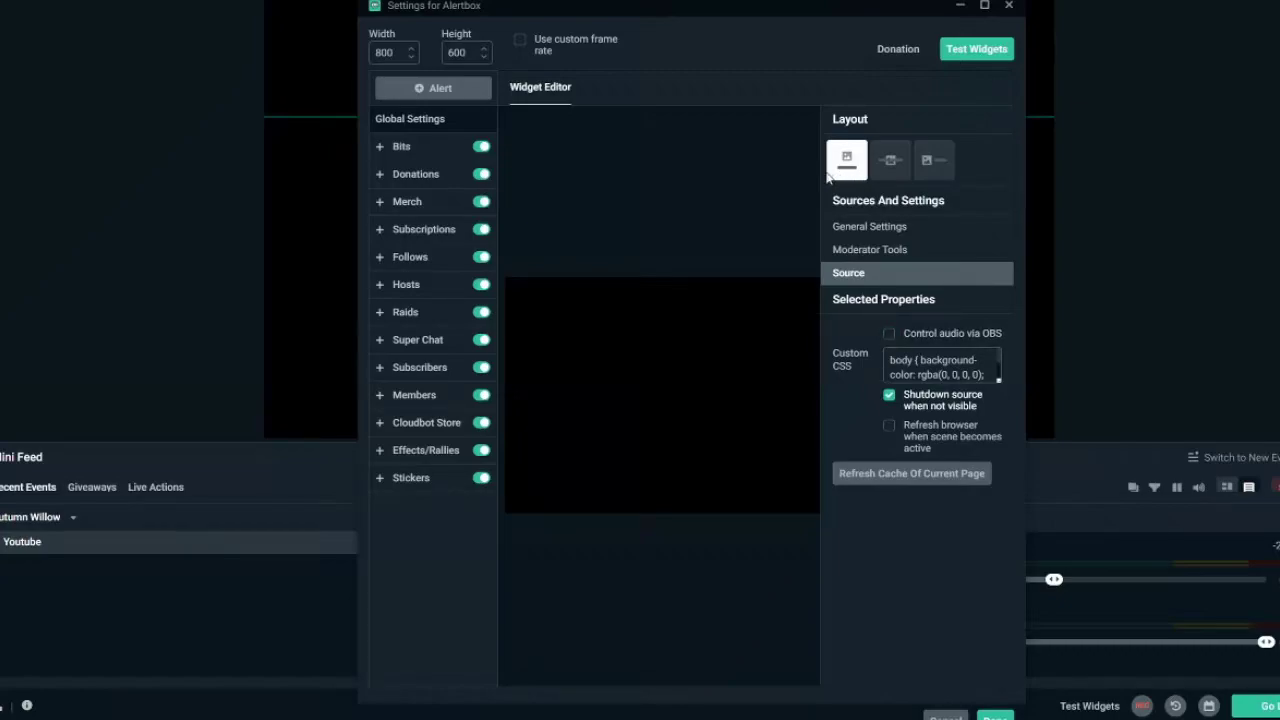
Expand Donations and Bits and inspect the default_5000 Bits alert variant.
{"action": "left_click", "coordinate": [418, 176]}
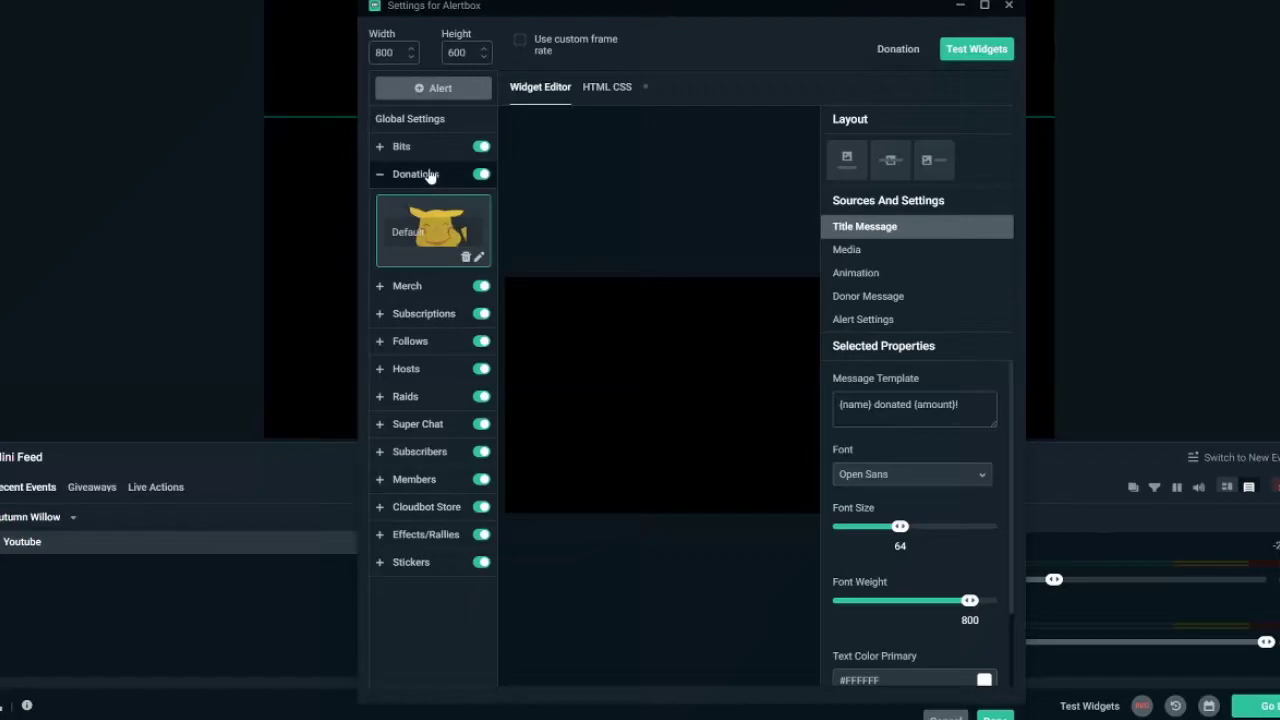
{"action": "left_click", "coordinate": [433, 146]}
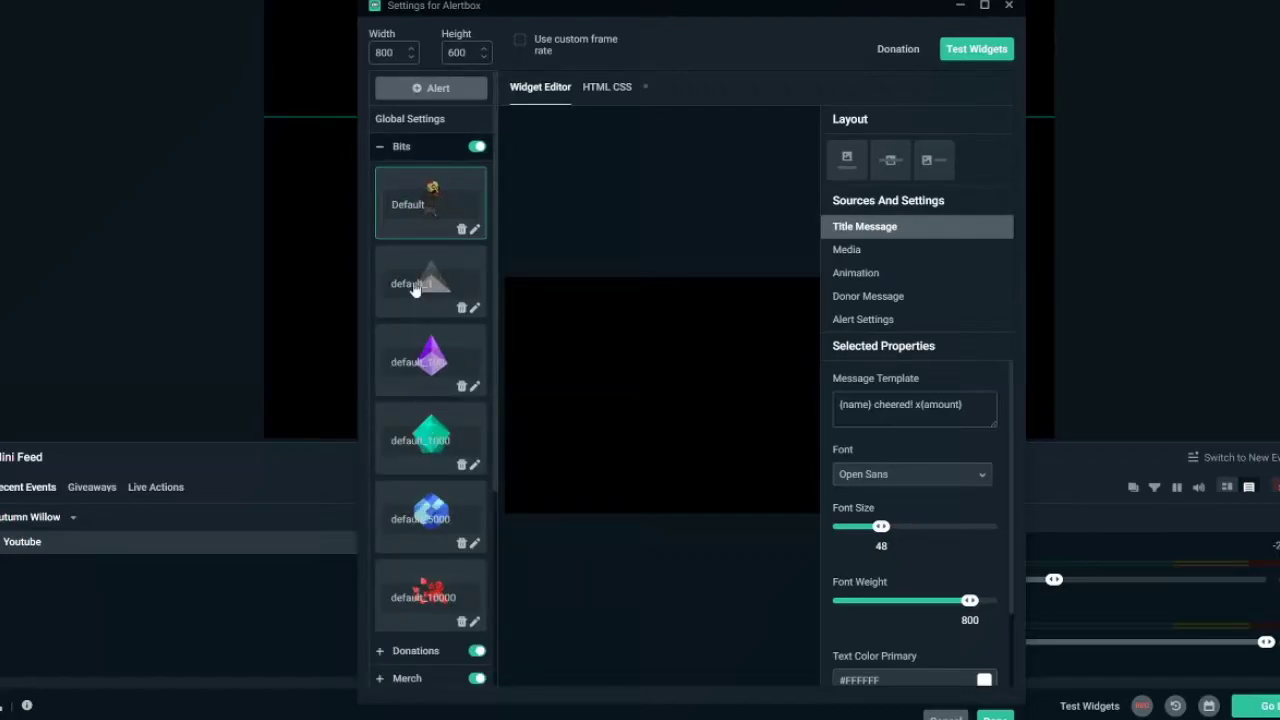
{"action": "left_click", "coordinate": [431, 518]}
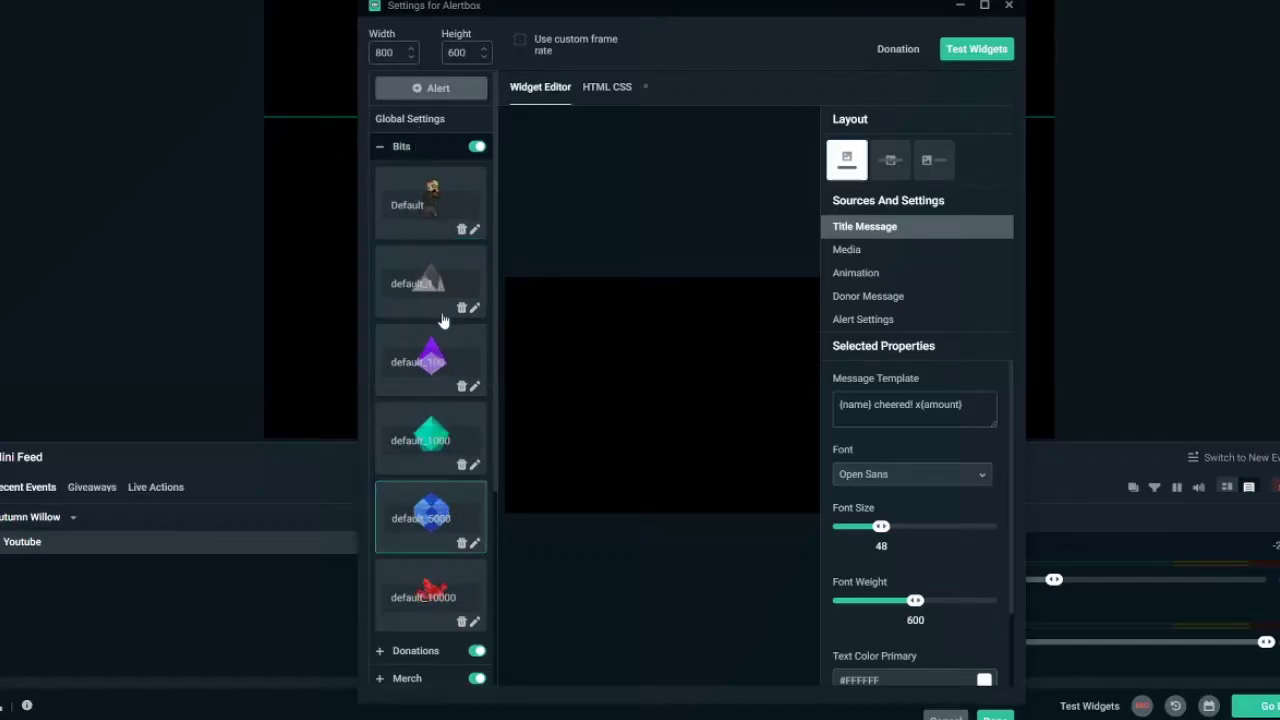
{"action": "scroll", "coordinate": [437, 335], "scroll_direction": "down", "scroll_amount": 3}
{"action": "scroll", "coordinate": [437, 332], "scroll_direction": "up", "scroll_amount": 3}
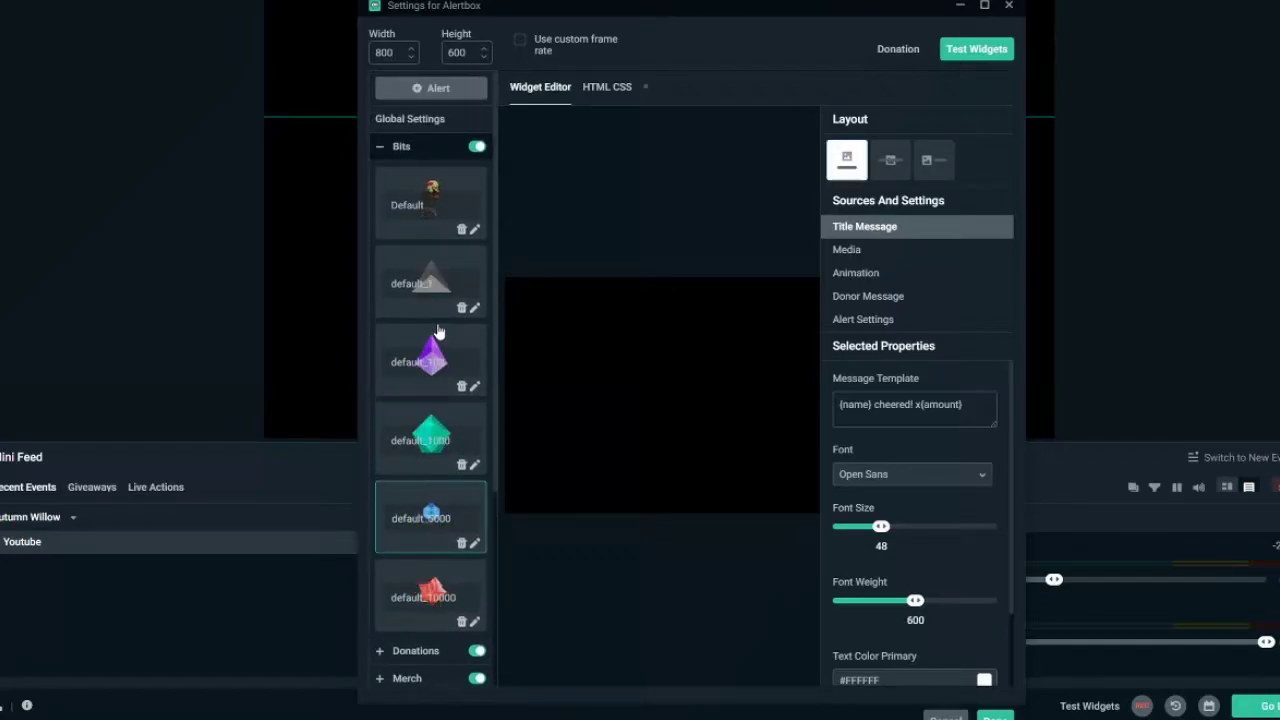
Re-expand Bits and scroll to its Title Message font and text colour settings.
{"action": "left_click", "coordinate": [424, 150]}
{"action": "left_click", "coordinate": [424, 150]}
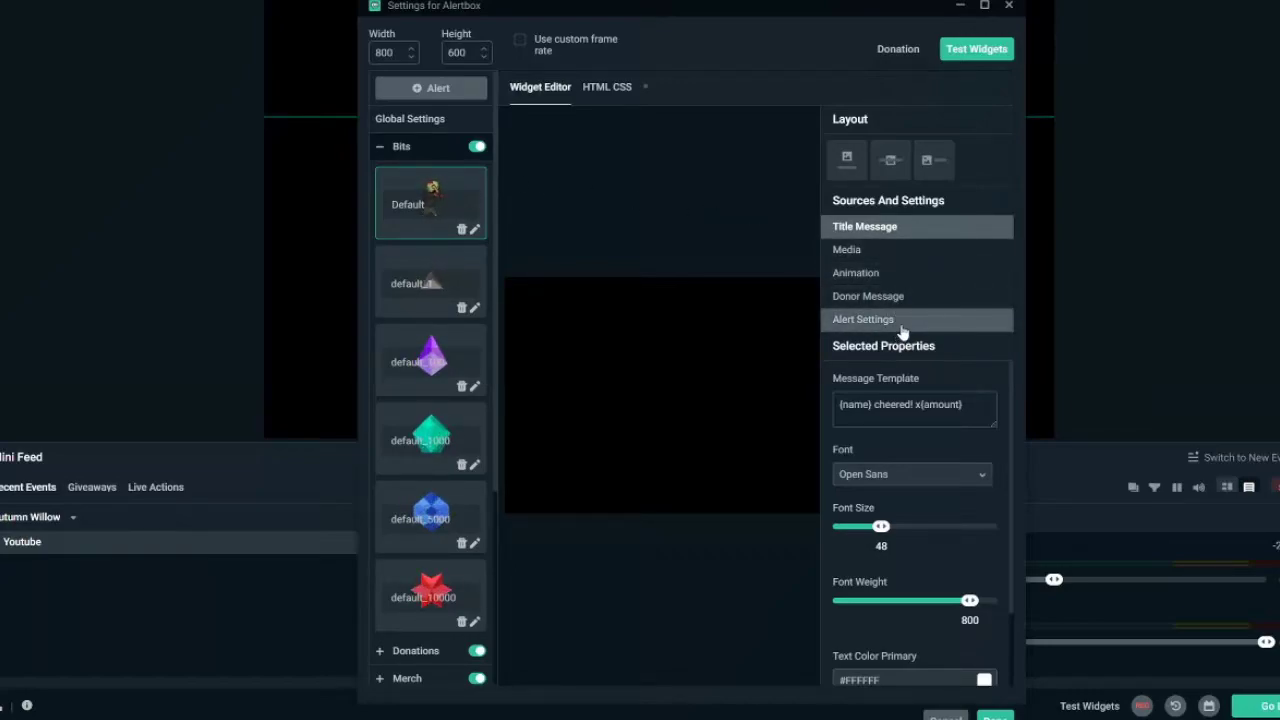
{"action": "scroll", "coordinate": [941, 430], "scroll_direction": "down", "scroll_amount": 1}
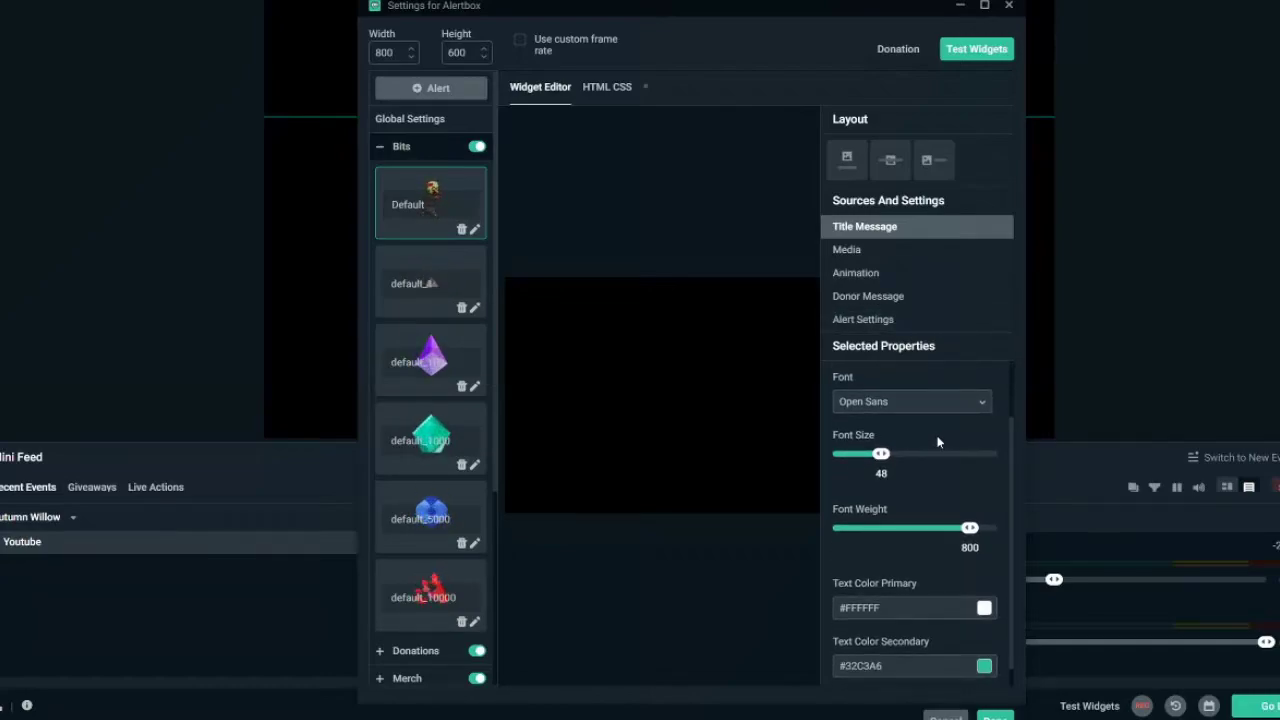
{"action": "scroll", "coordinate": [857, 527], "scroll_direction": "down", "scroll_amount": 1}
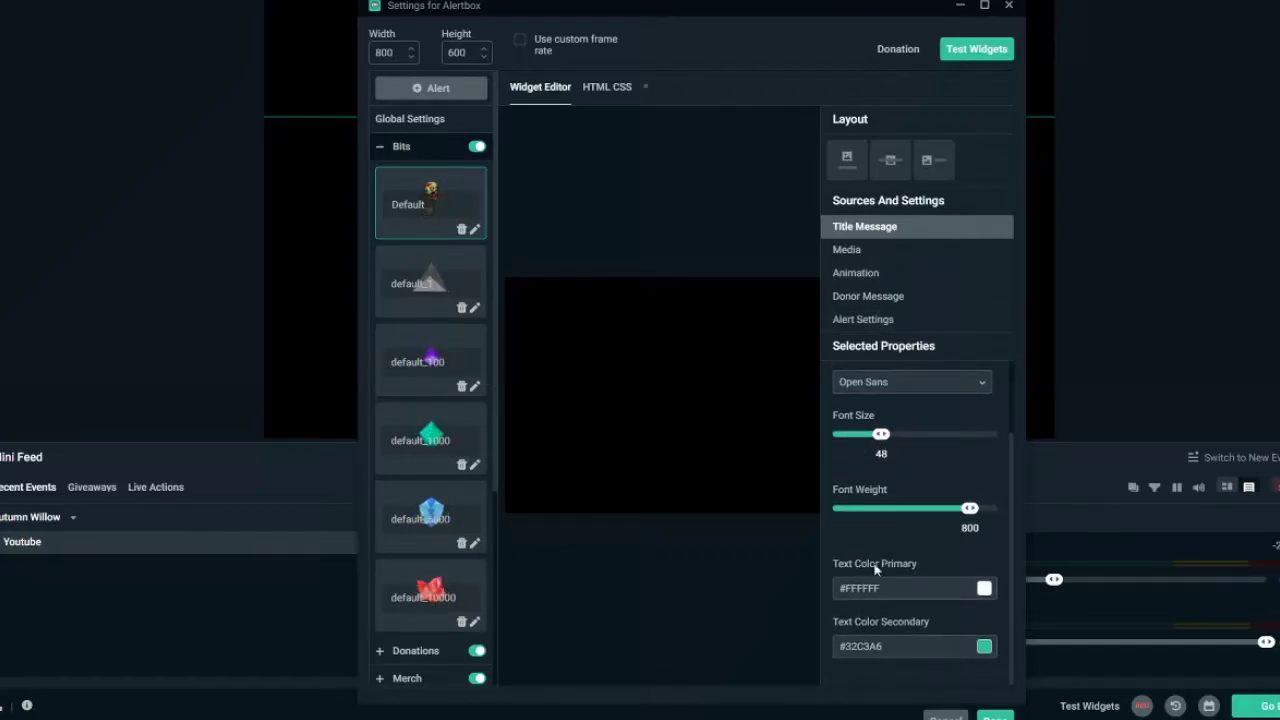
From the Media Gallery's stock files, choose FSIAV2u.gif as the Bits alert media.
{"action": "left_click", "coordinate": [880, 254]}
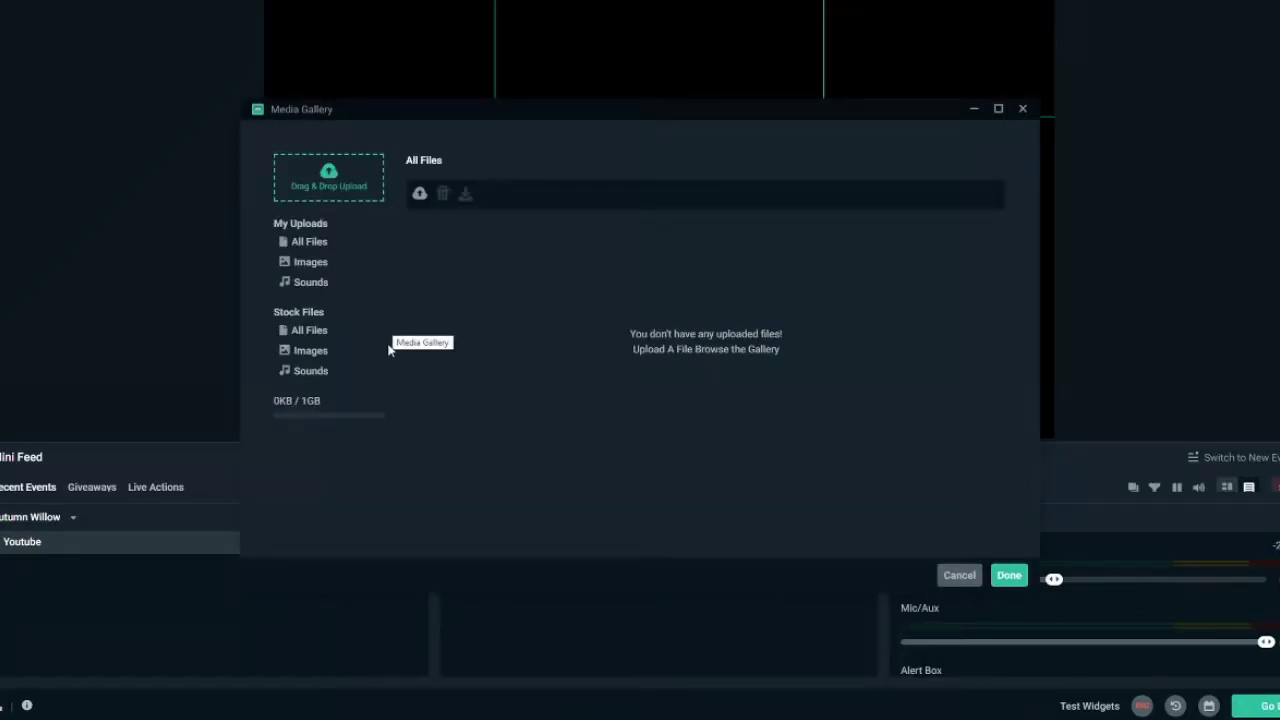
{"action": "left_click", "coordinate": [315, 333]}
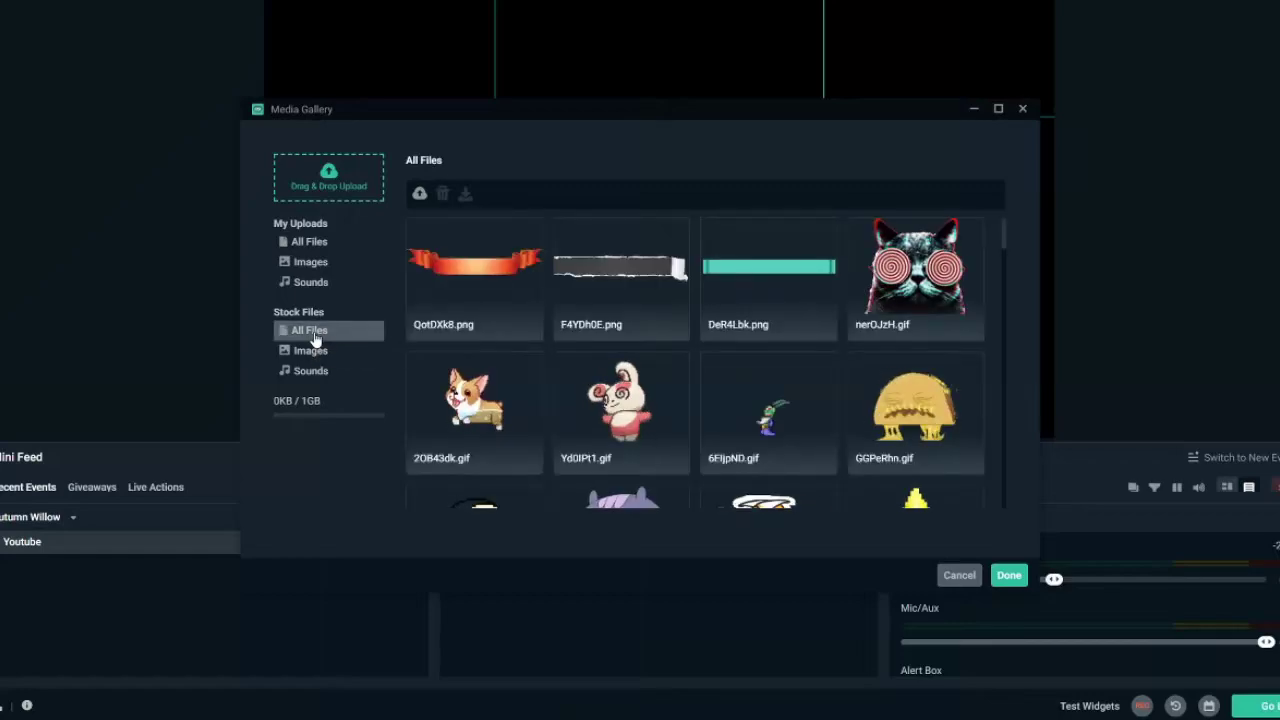
{"action": "scroll", "coordinate": [930, 385], "scroll_direction": "down", "scroll_amount": 5}
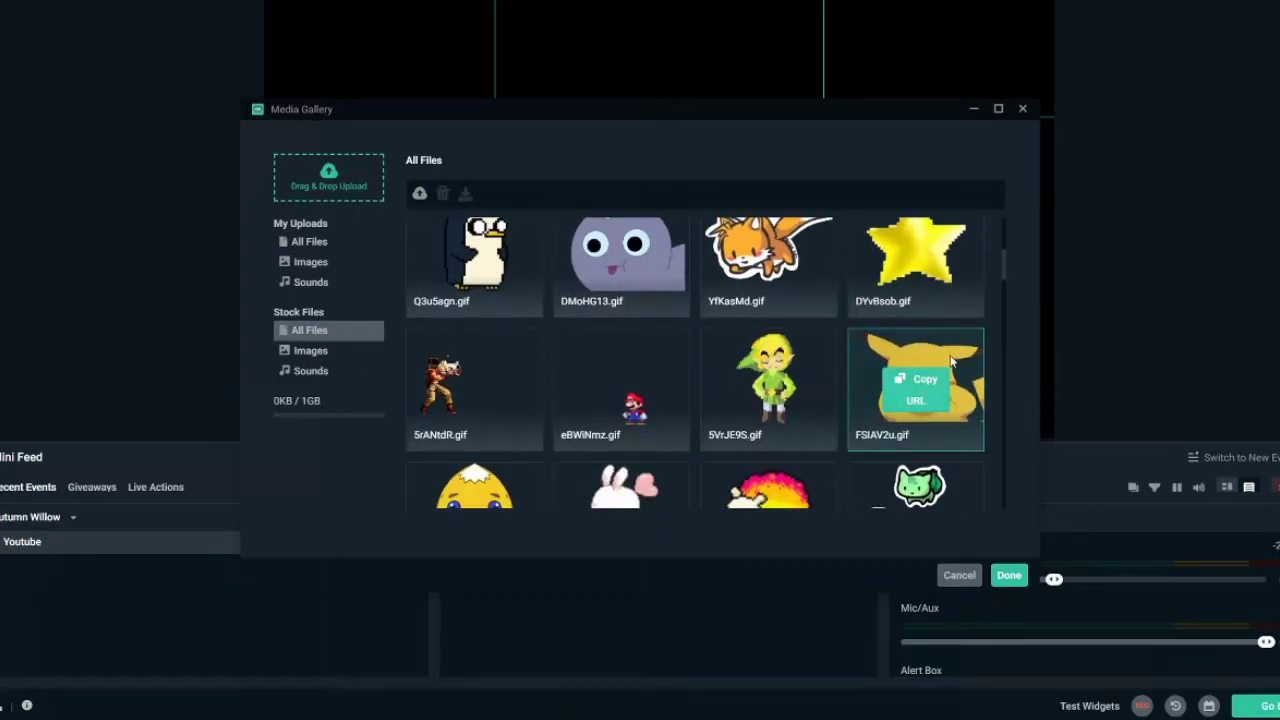
{"action": "scroll", "coordinate": [930, 385], "scroll_direction": "down", "scroll_amount": 3}
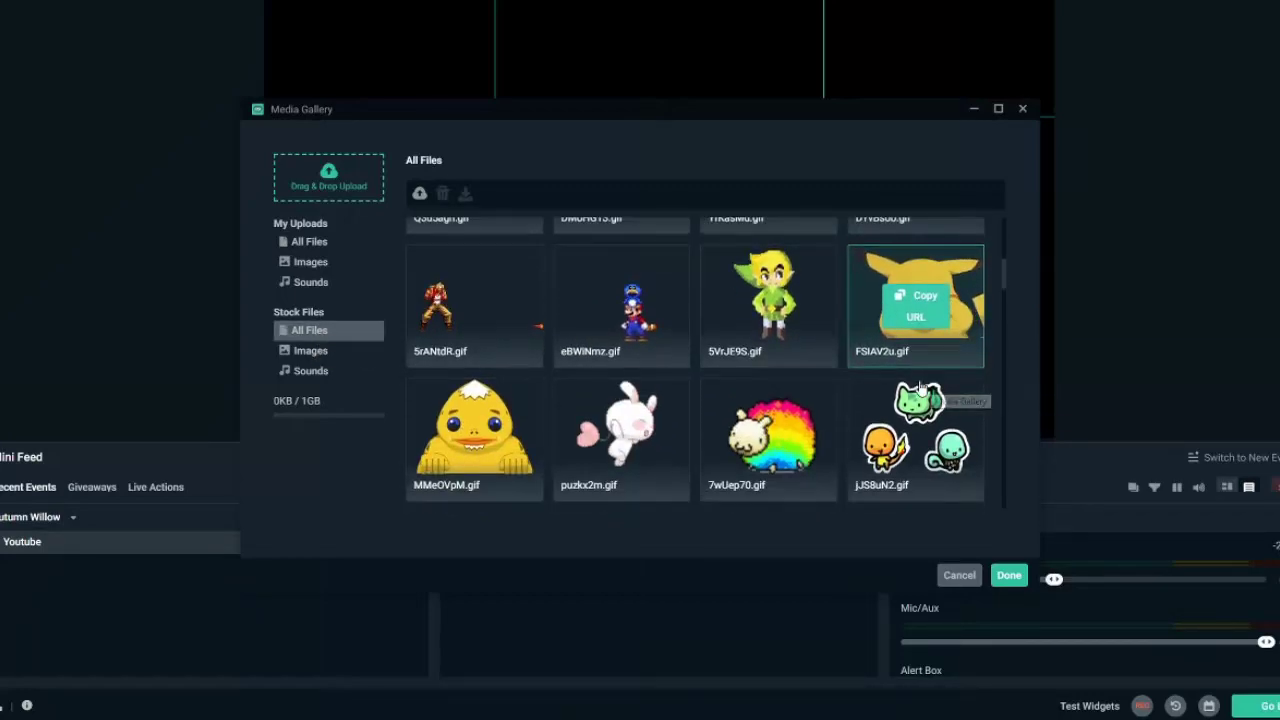
{"action": "scroll", "coordinate": [920, 350], "scroll_direction": "up", "scroll_amount": 2}
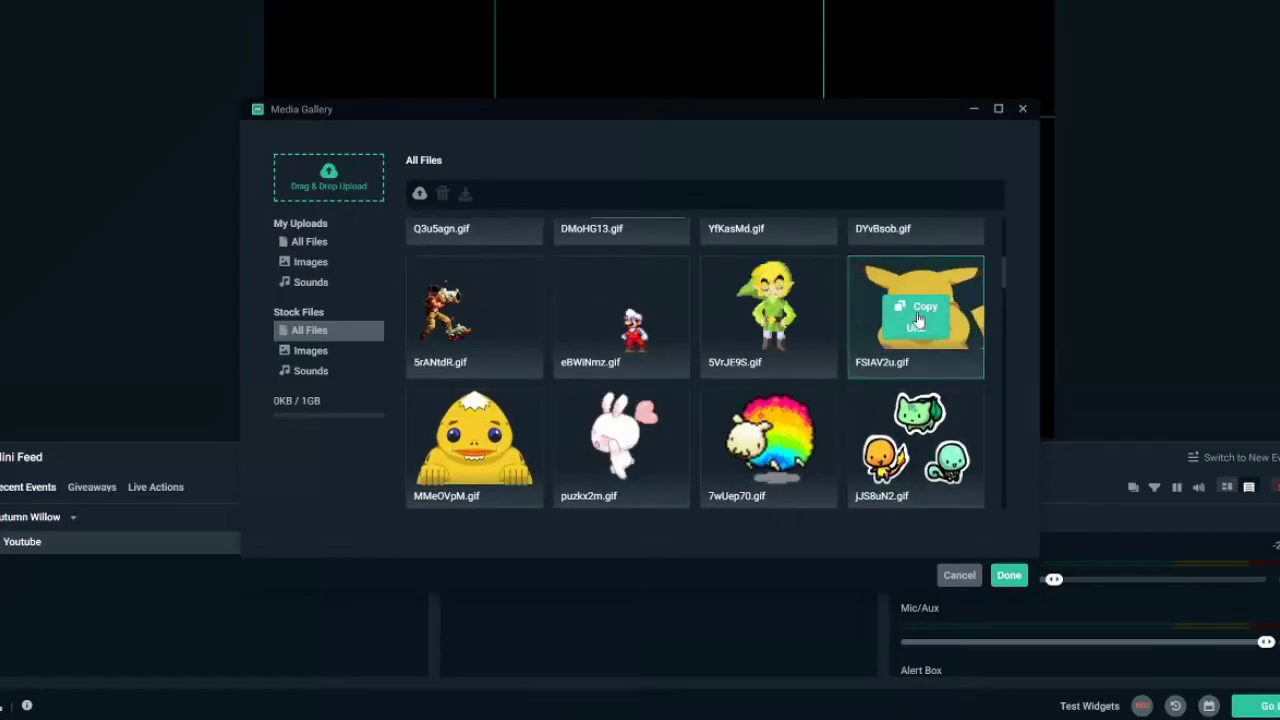
{"action": "left_click", "coordinate": [920, 310]}
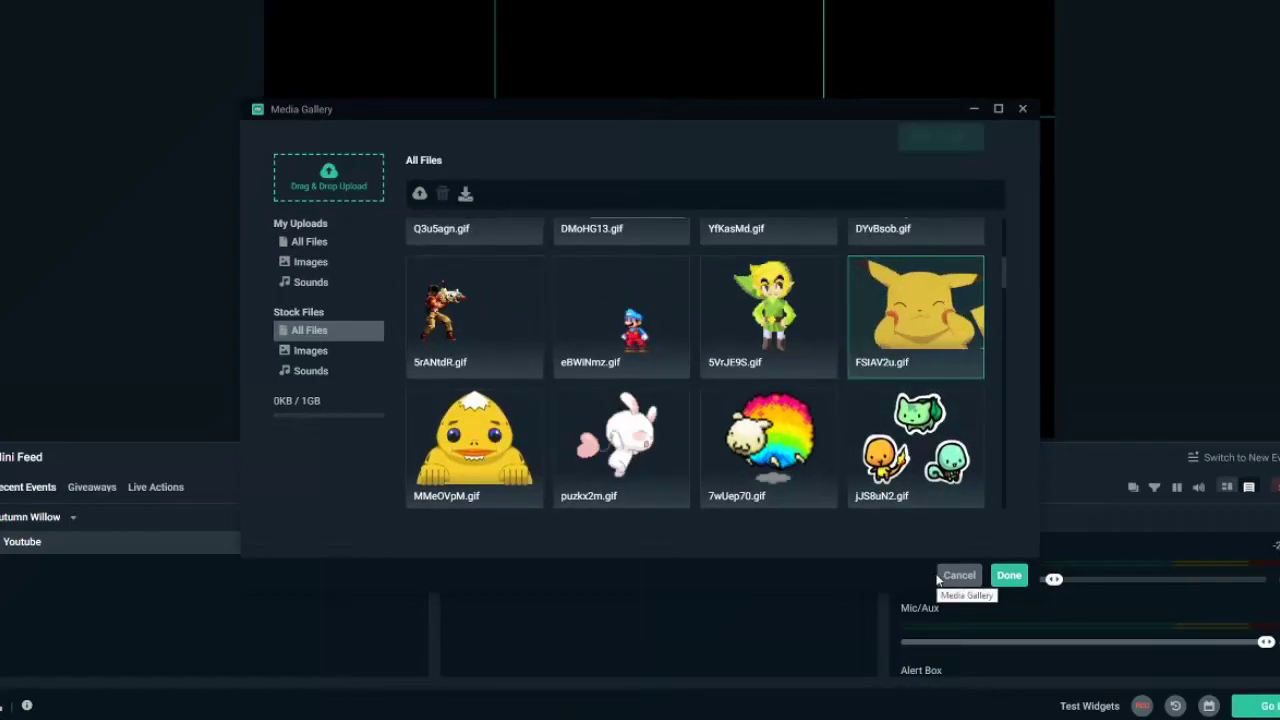
{"action": "left_click", "coordinate": [1009, 576]}
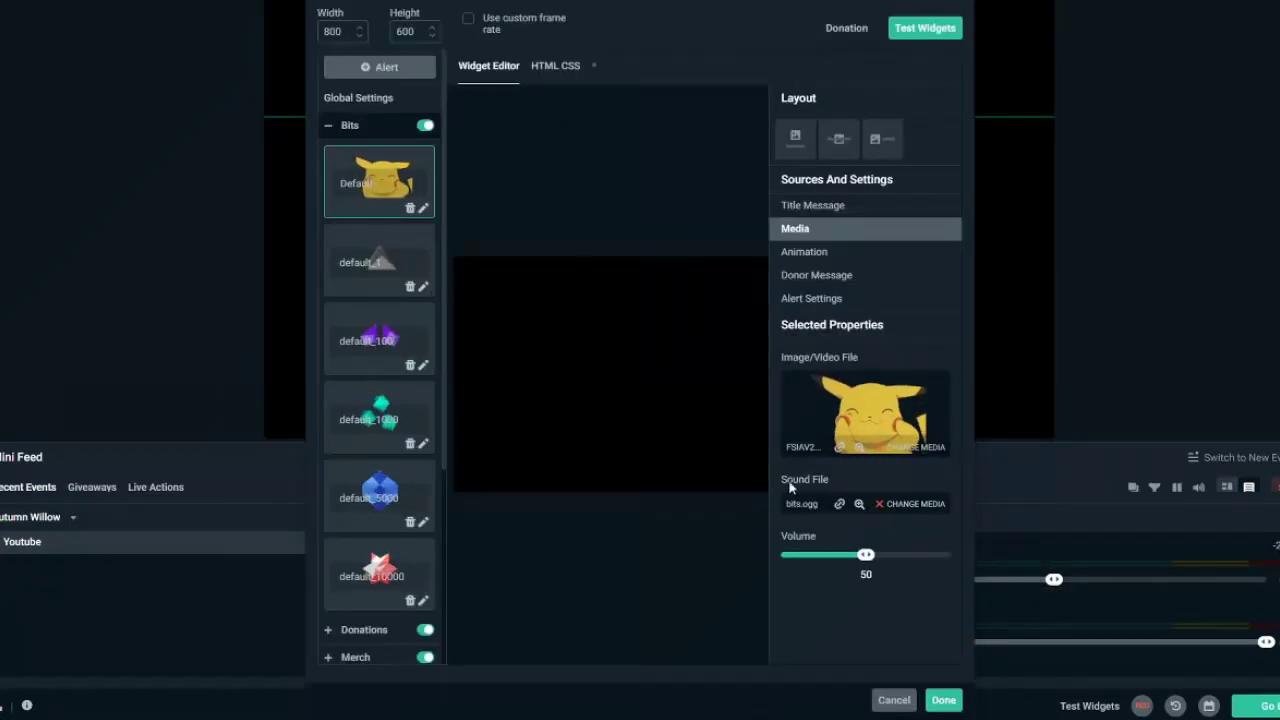
Reopen the gallery, check uploads, and confirm the stock FSIAV2u.gif Pikachu as the alert image.
{"action": "left_click", "coordinate": [926, 508]}
{"action": "left_click", "coordinate": [326, 290]}
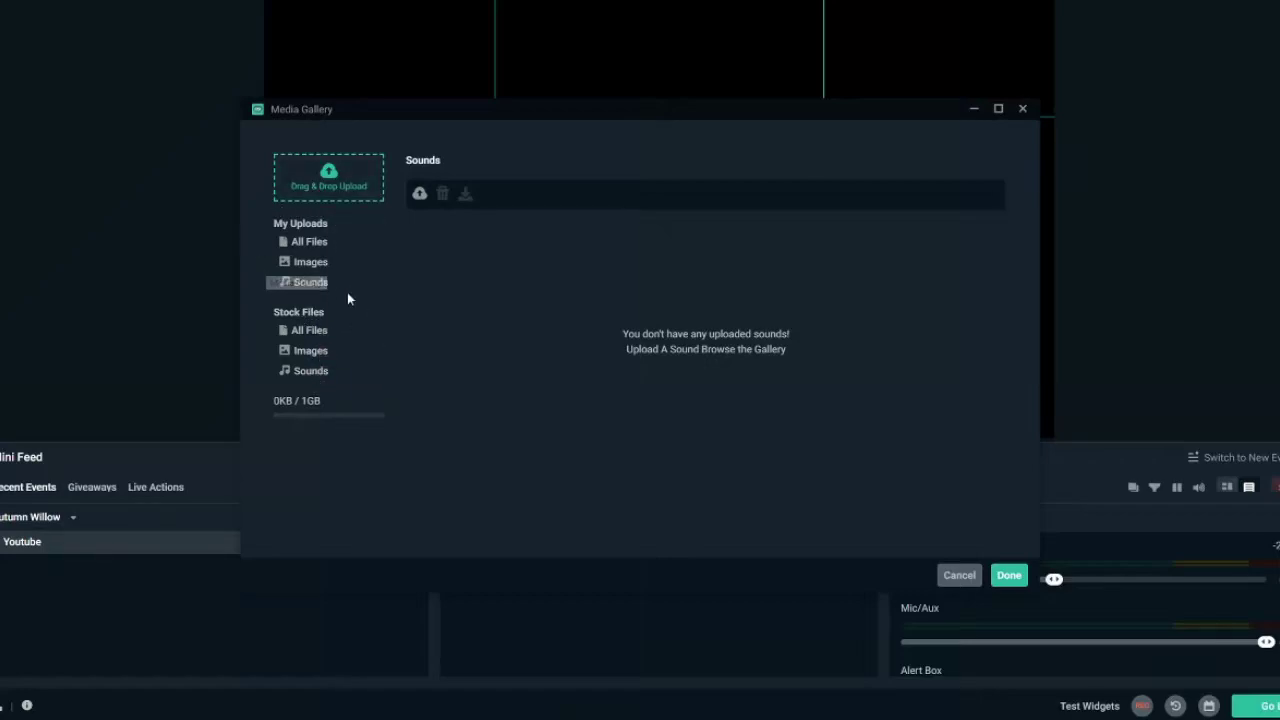
{"action": "left_click", "coordinate": [305, 333]}
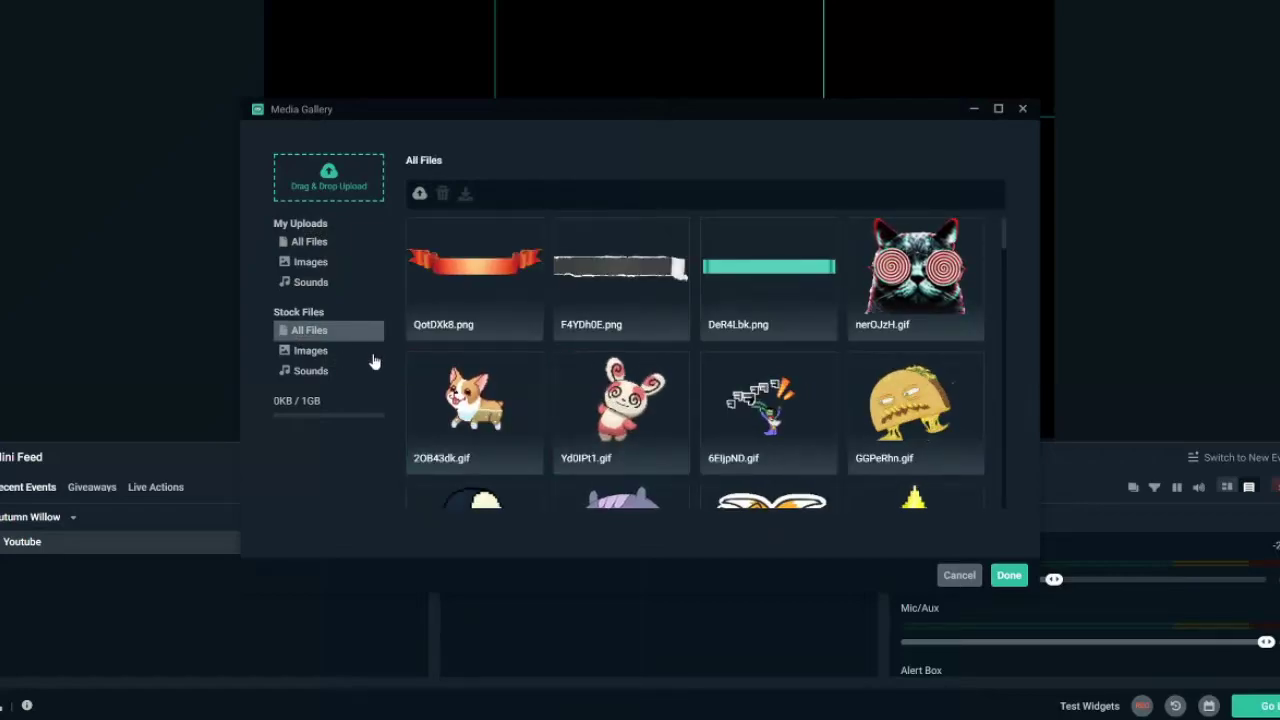
{"action": "mouse_move", "coordinate": [904, 410]}
{"action": "scroll", "coordinate": [906, 405], "scroll_direction": "down", "scroll_amount": 5}
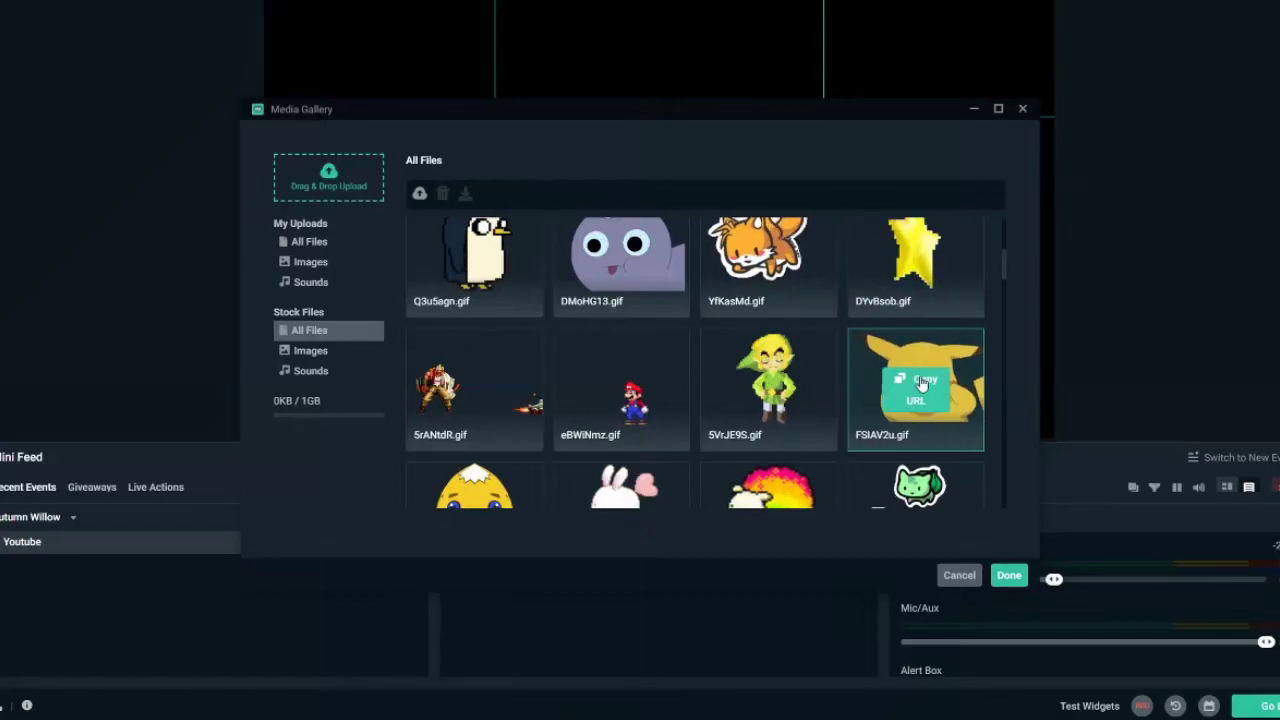
{"action": "left_click", "coordinate": [920, 390]}
{"action": "left_click", "coordinate": [1005, 576]}
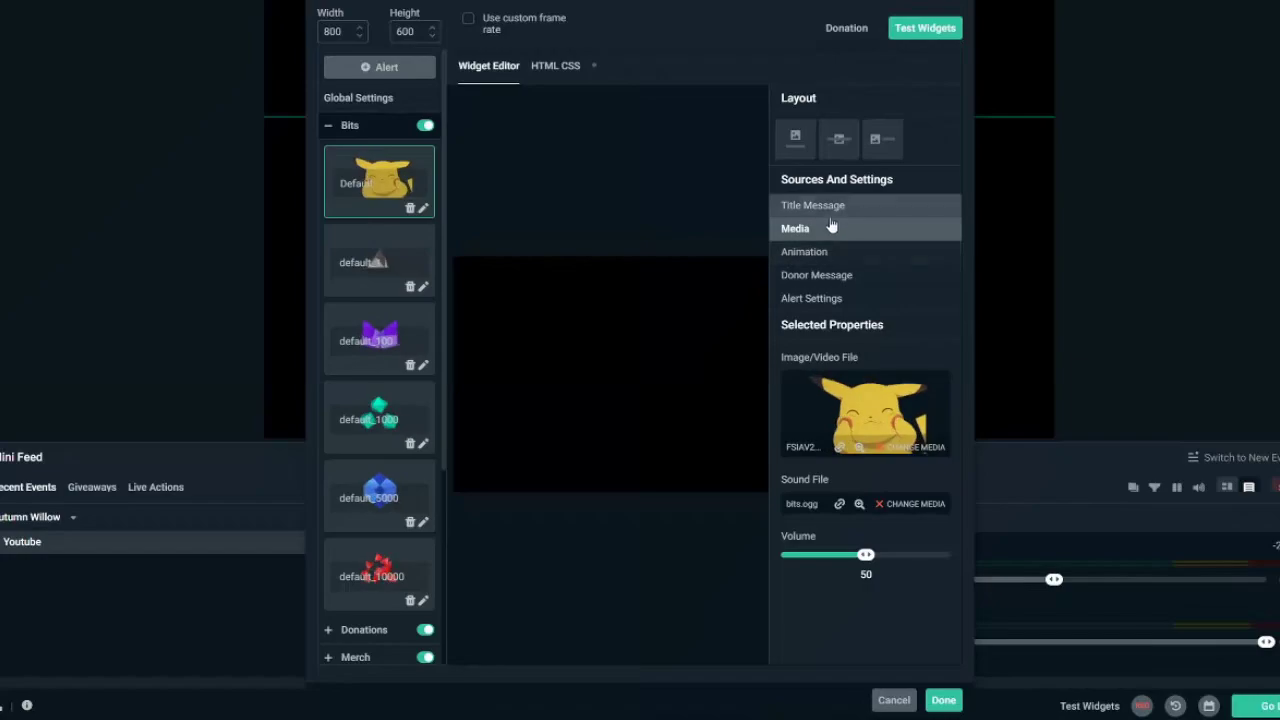
In Donor Message, enable Show Message, Allow Twitch Emojis and text-to-speech for the Bits alert.
{"action": "left_click", "coordinate": [819, 256]}
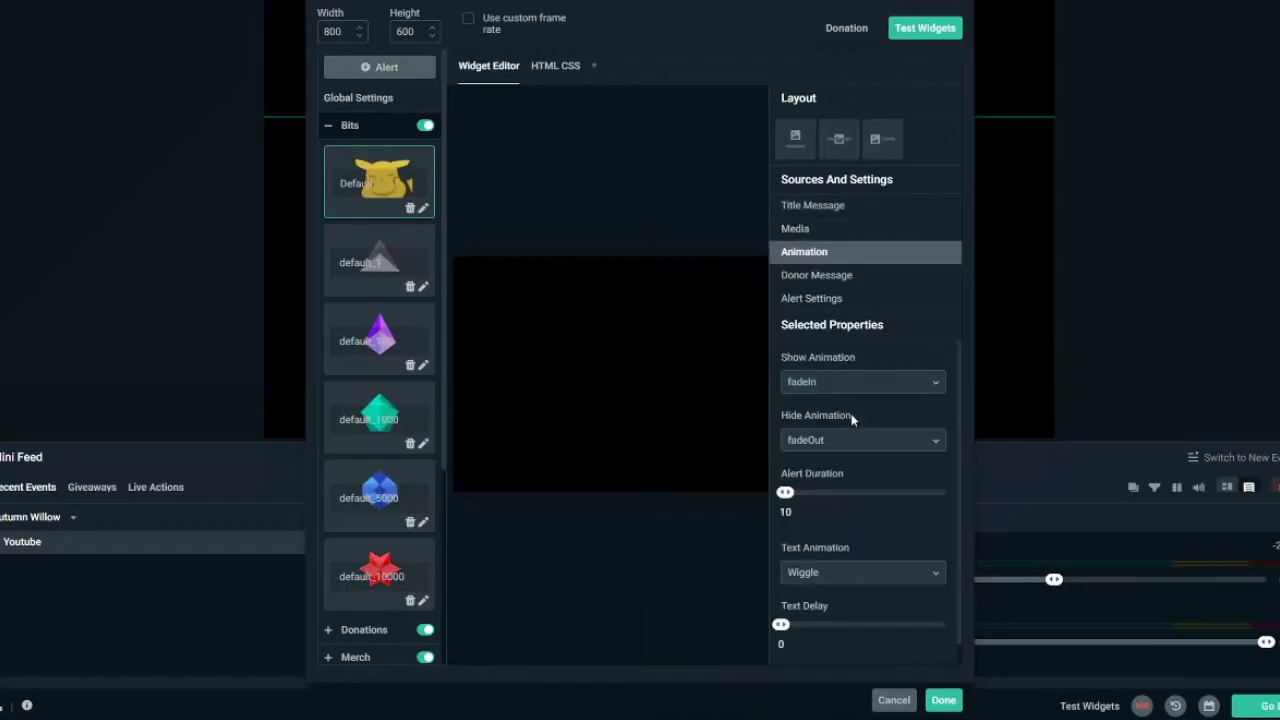
{"action": "scroll", "coordinate": [845, 417], "scroll_direction": "down", "scroll_amount": 1}
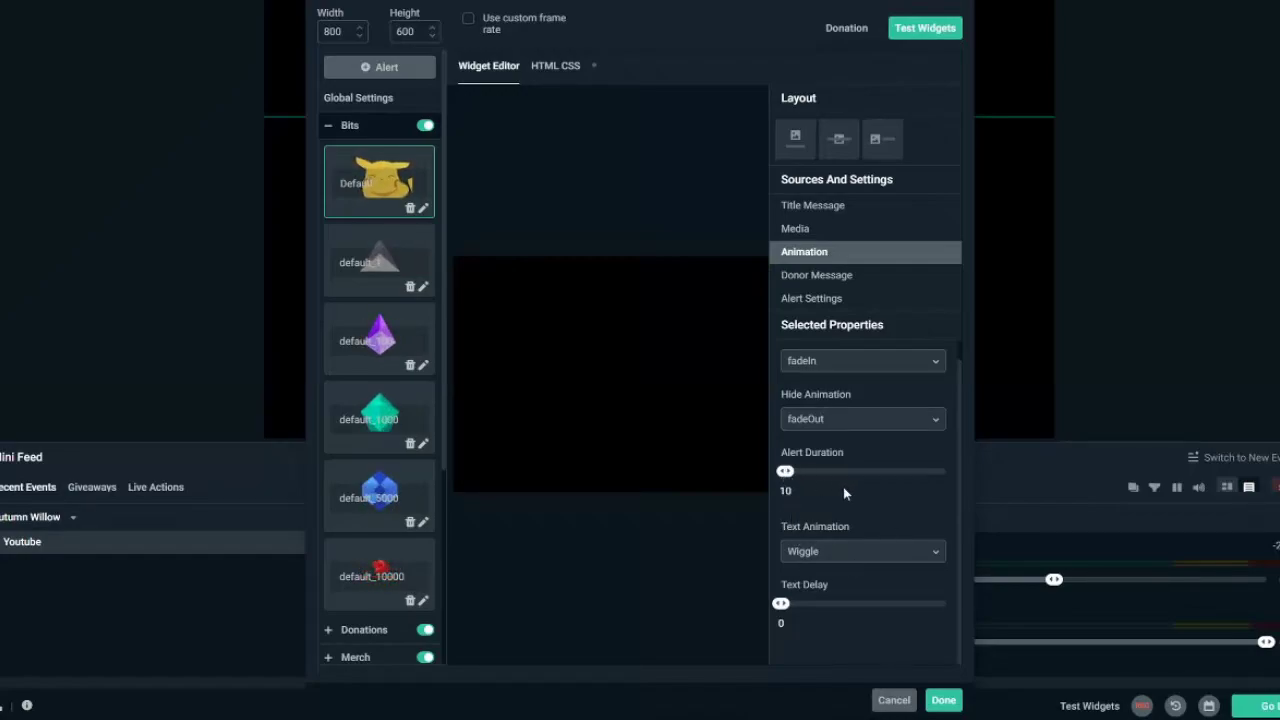
{"action": "left_click", "coordinate": [858, 289]}
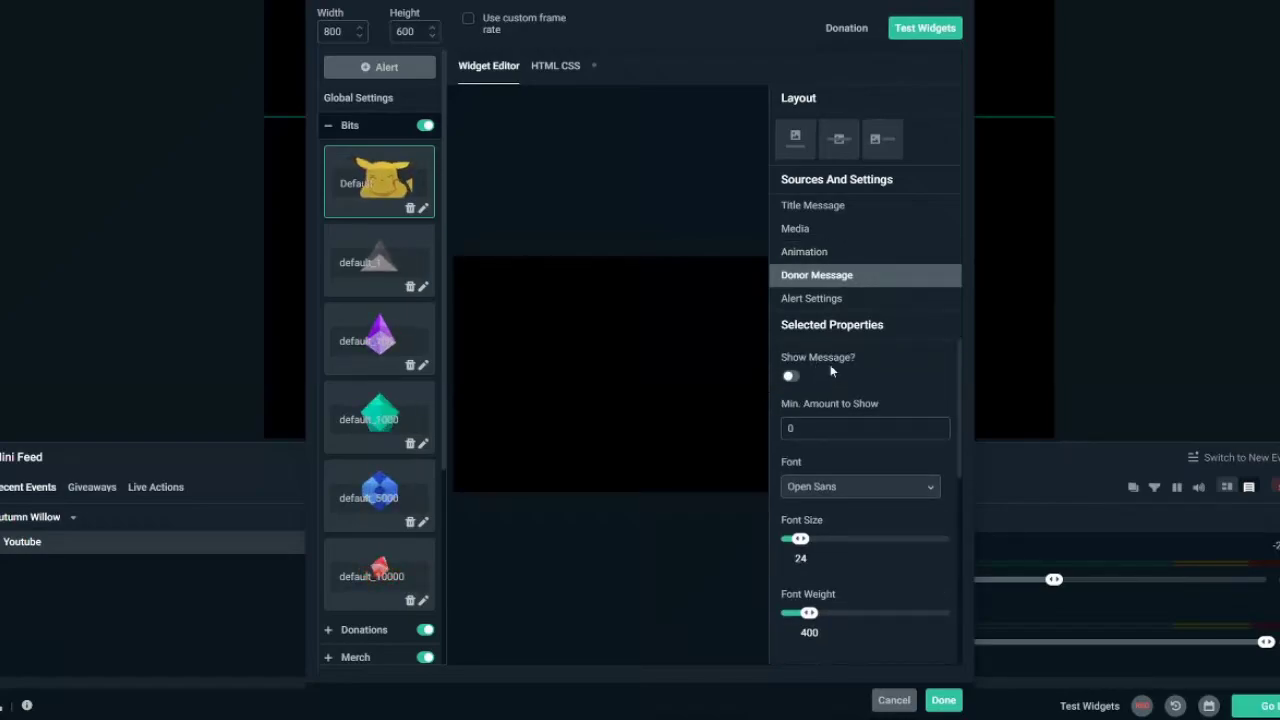
{"action": "left_click", "coordinate": [789, 378]}
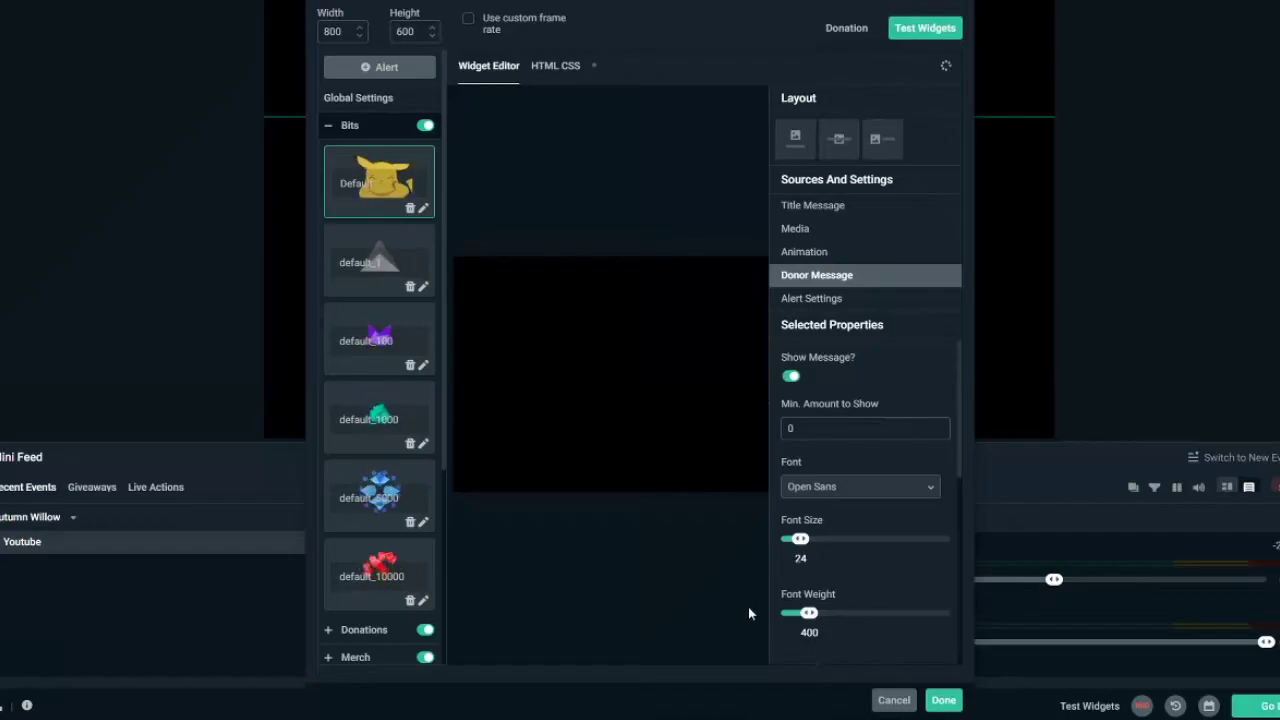
{"action": "scroll", "coordinate": [883, 470], "scroll_direction": "down", "scroll_amount": 5}
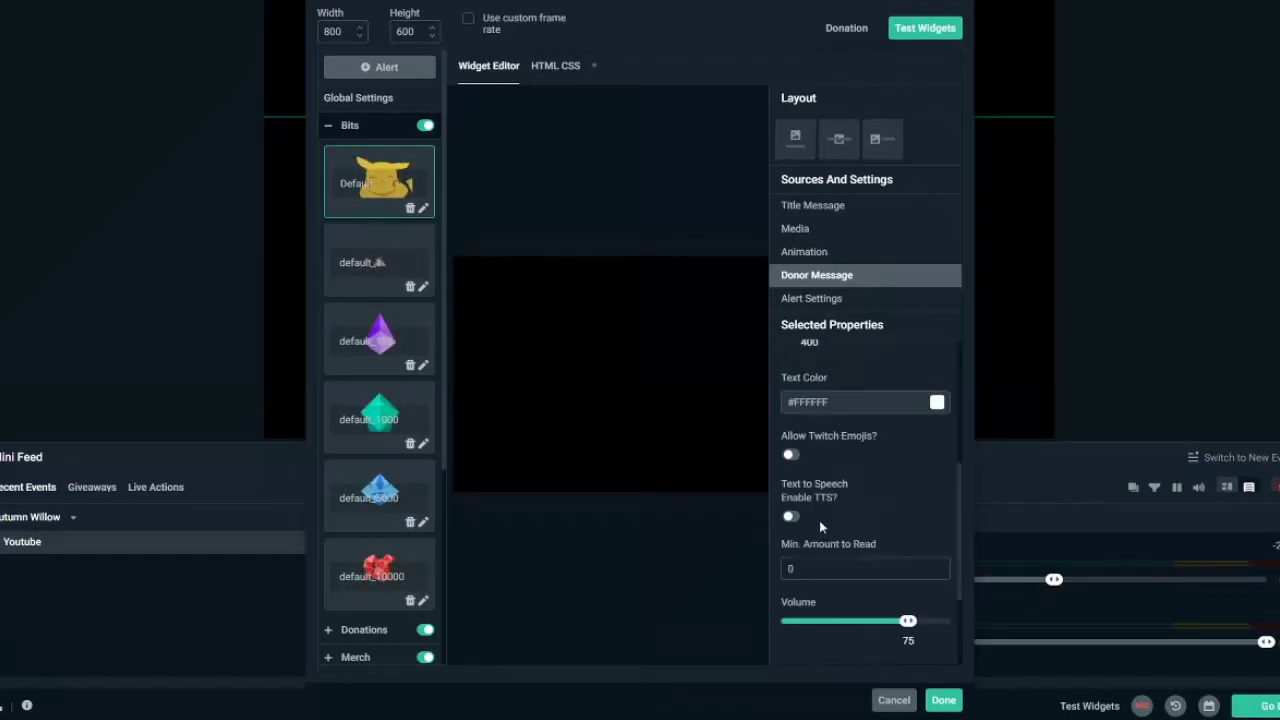
{"action": "left_click", "coordinate": [790, 457]}
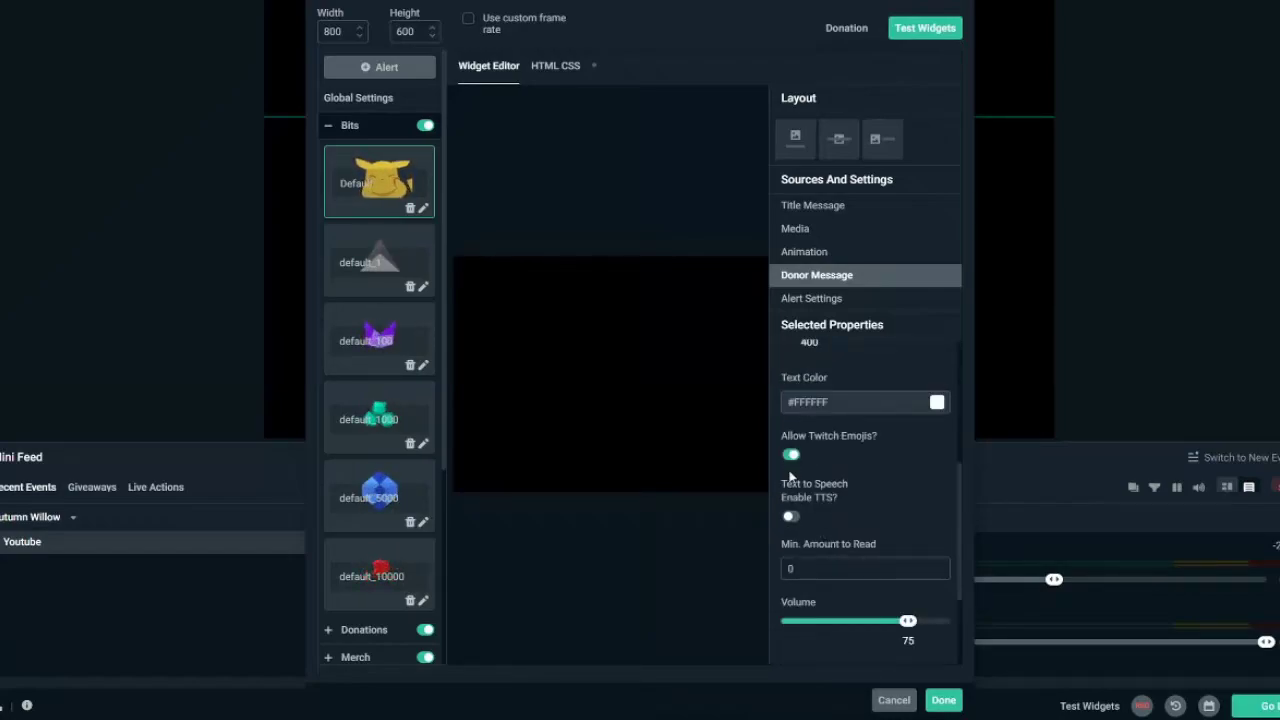
{"action": "left_click", "coordinate": [791, 518]}
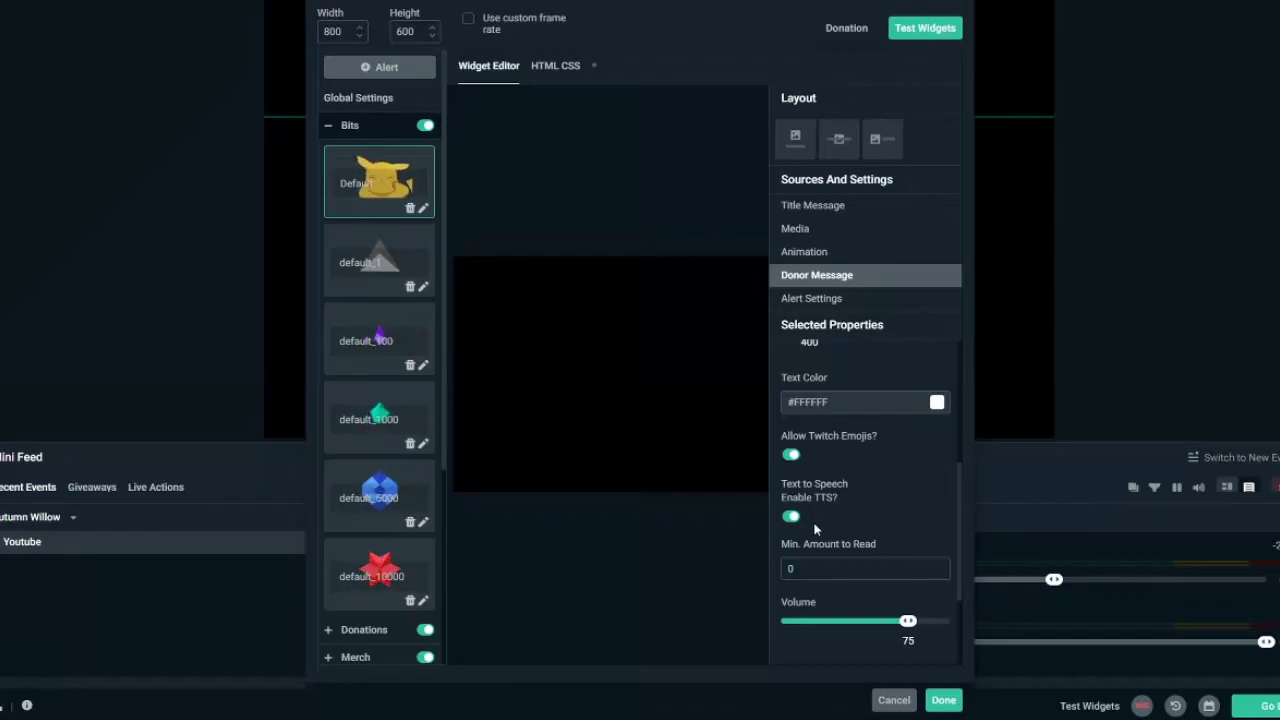
Bring up the Bits alert's Alert Settings: minimum amount 0, variation Randomly.
{"action": "scroll", "coordinate": [775, 420], "scroll_direction": "down", "scroll_amount": 3}
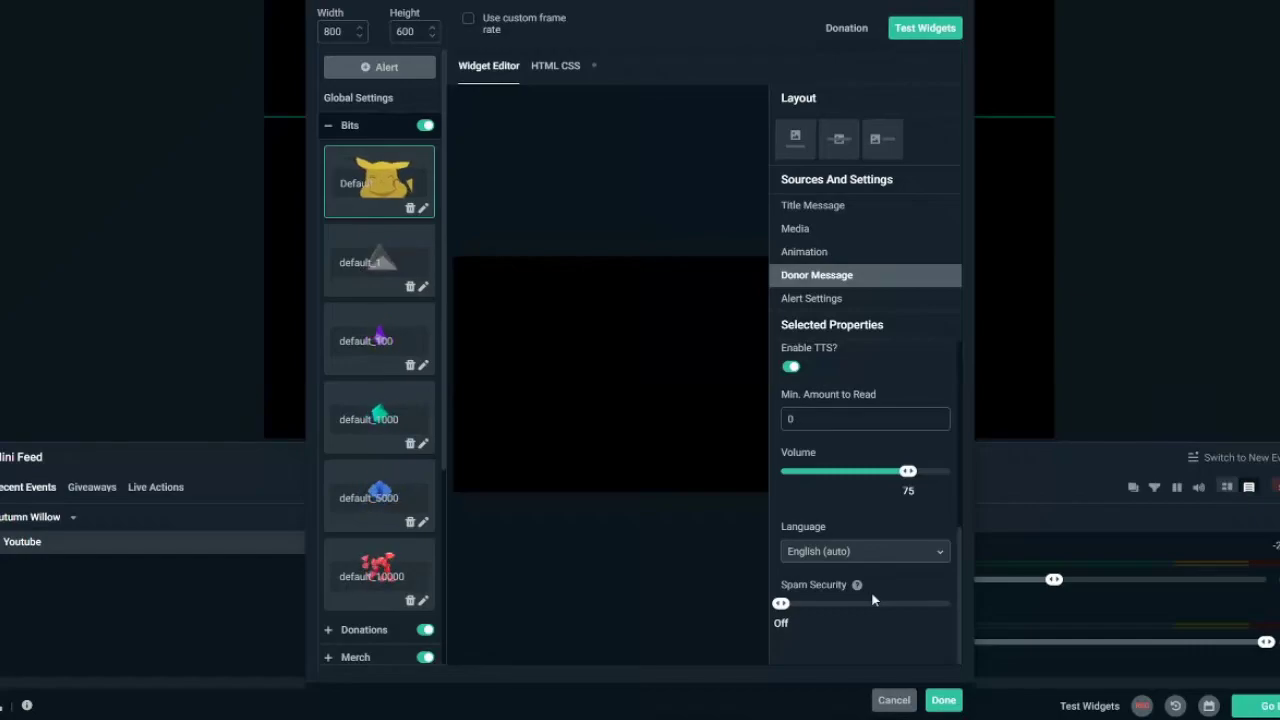
{"action": "scroll", "coordinate": [872, 594], "scroll_direction": "up", "scroll_amount": 4}
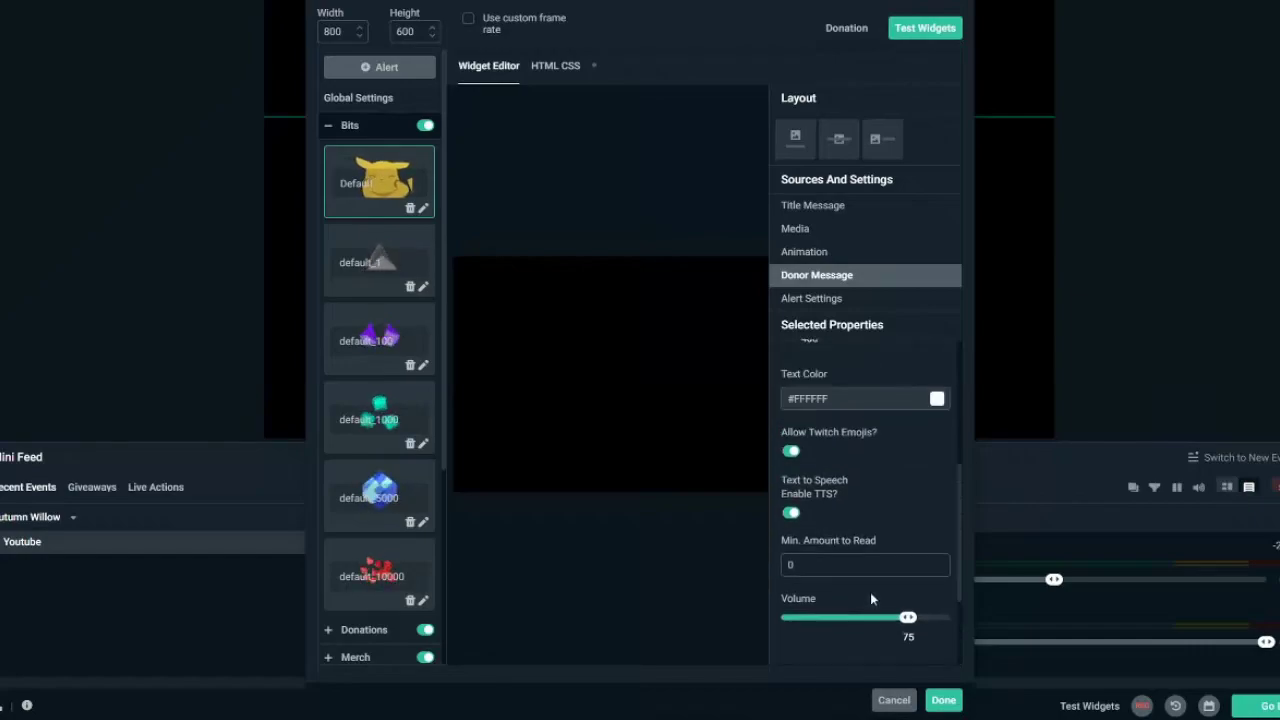
{"action": "left_click", "coordinate": [843, 302]}
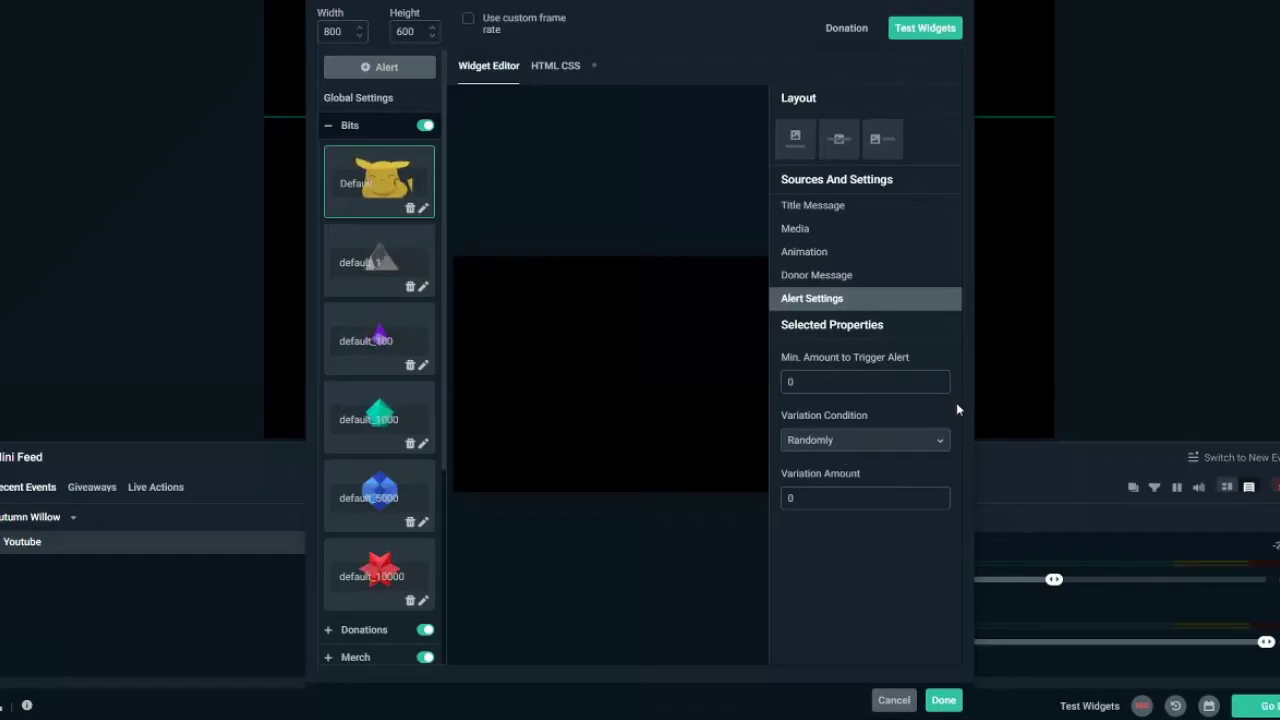
Keep the Variation Condition at Randomly and collapse Bits back to the alert type list.
{"action": "left_click", "coordinate": [866, 440]}
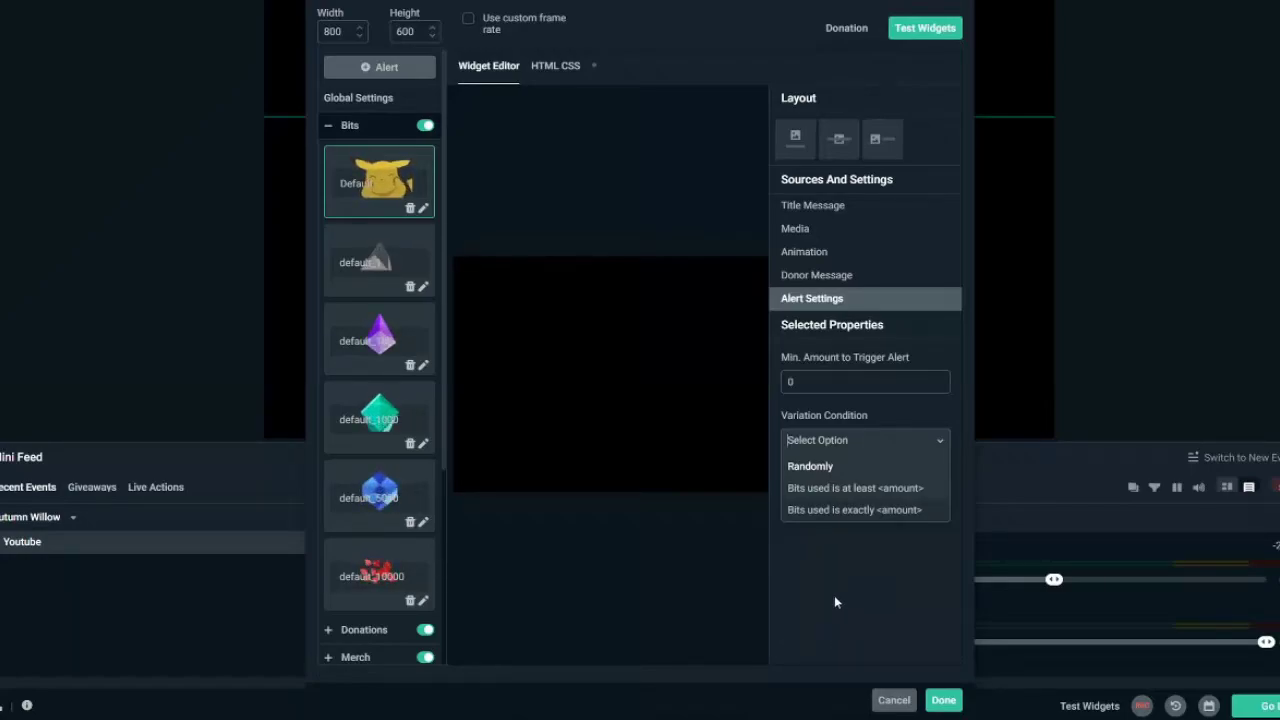
{"action": "key", "text": "Return"}
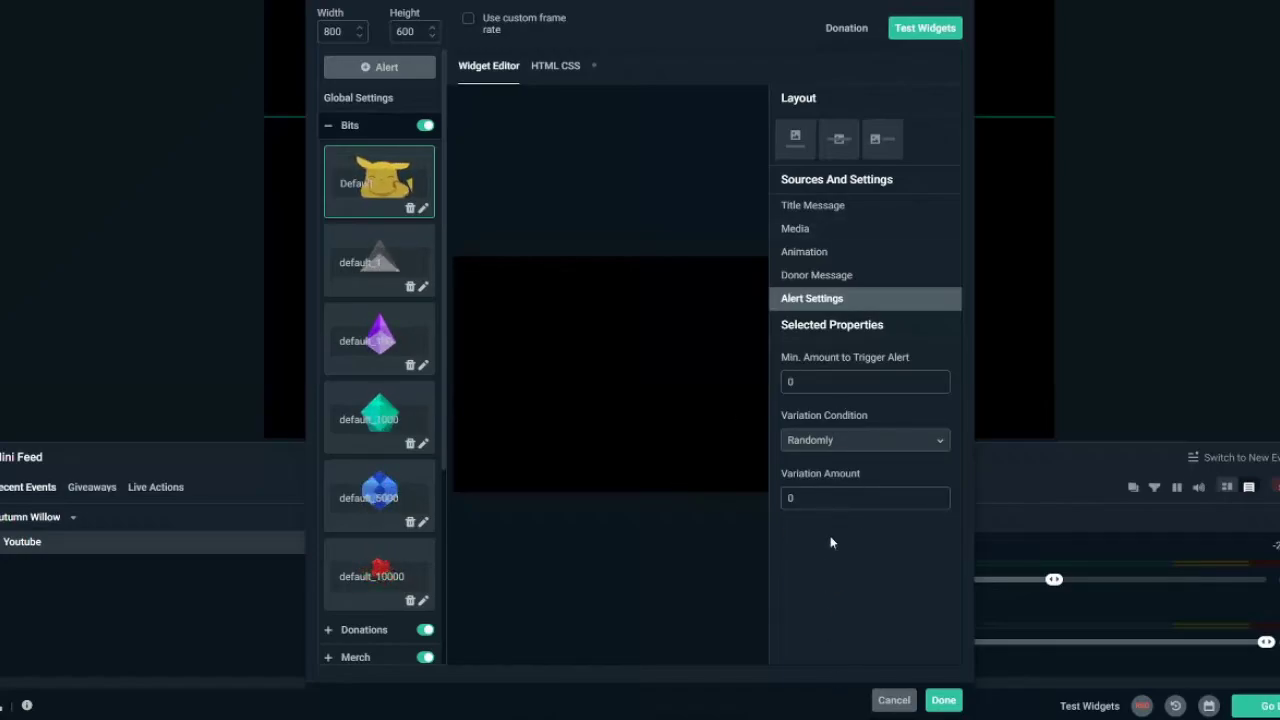
{"action": "left_click", "coordinate": [352, 127]}
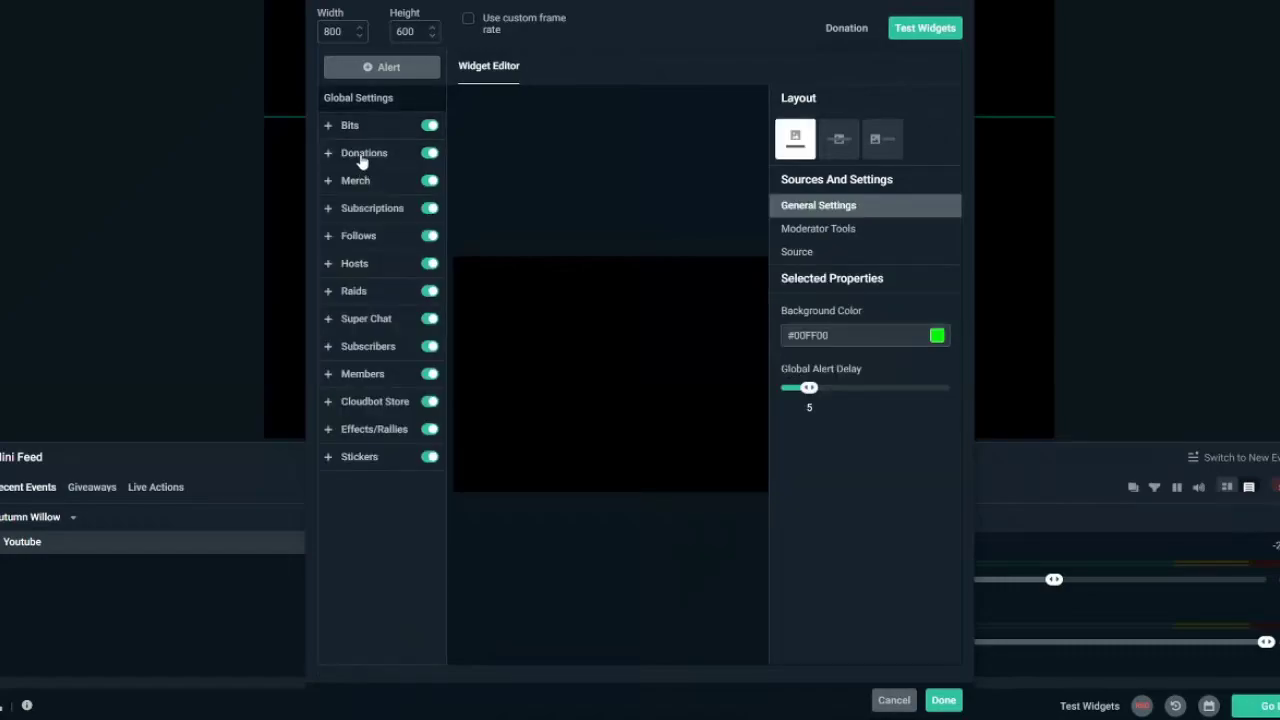
Expand Donations, Merch, Subscriptions and Follows, view Follows media, then reopen the Bits alert.
{"action": "left_click", "coordinate": [361, 160]}
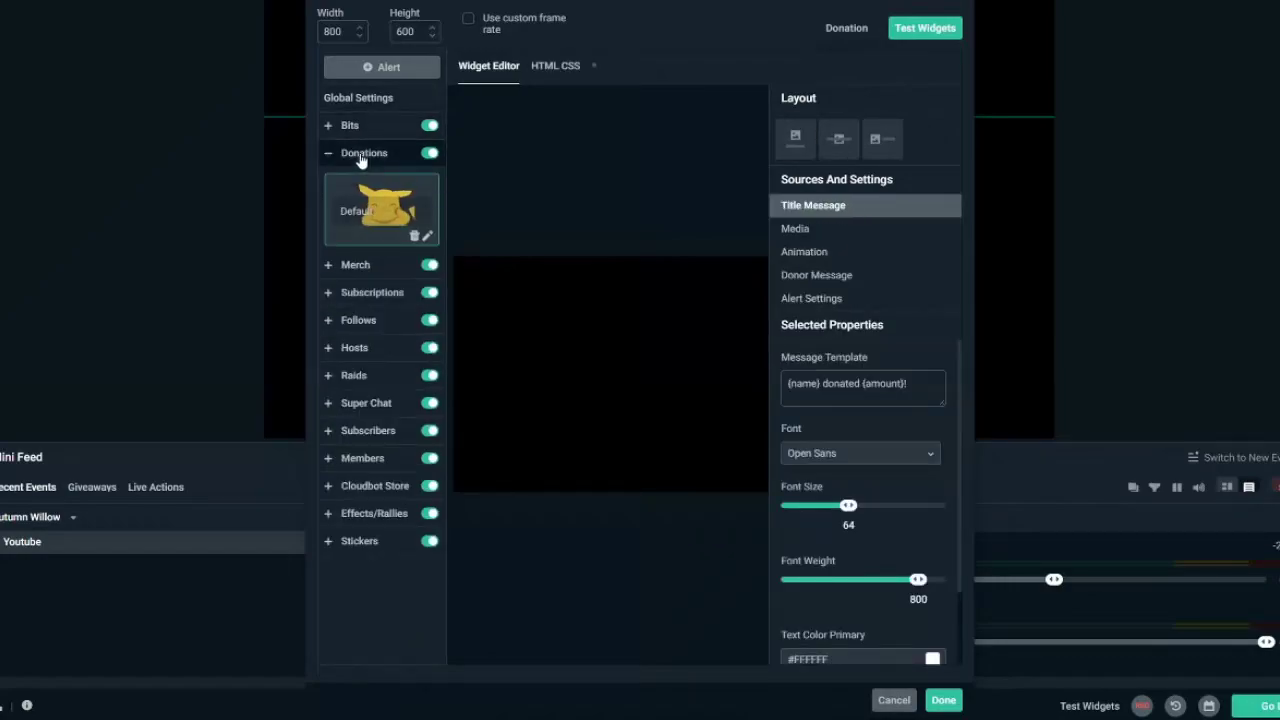
{"action": "left_click", "coordinate": [360, 266]}
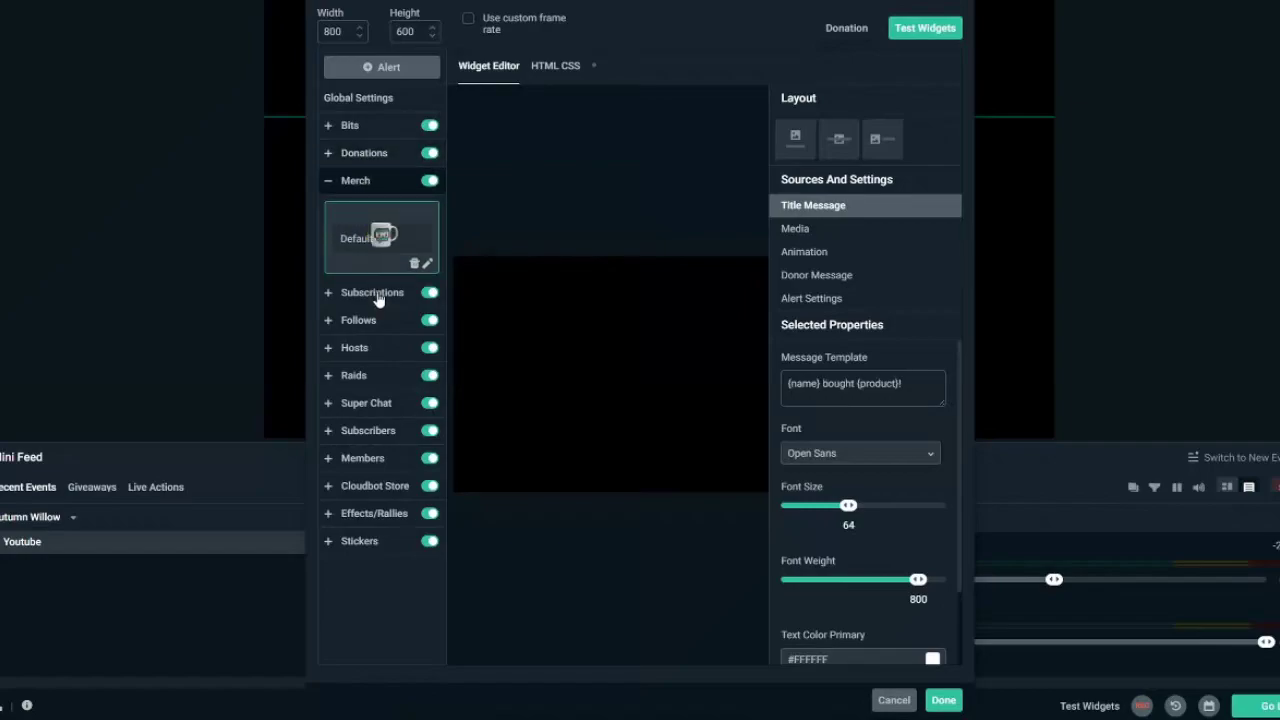
{"action": "left_click", "coordinate": [376, 303]}
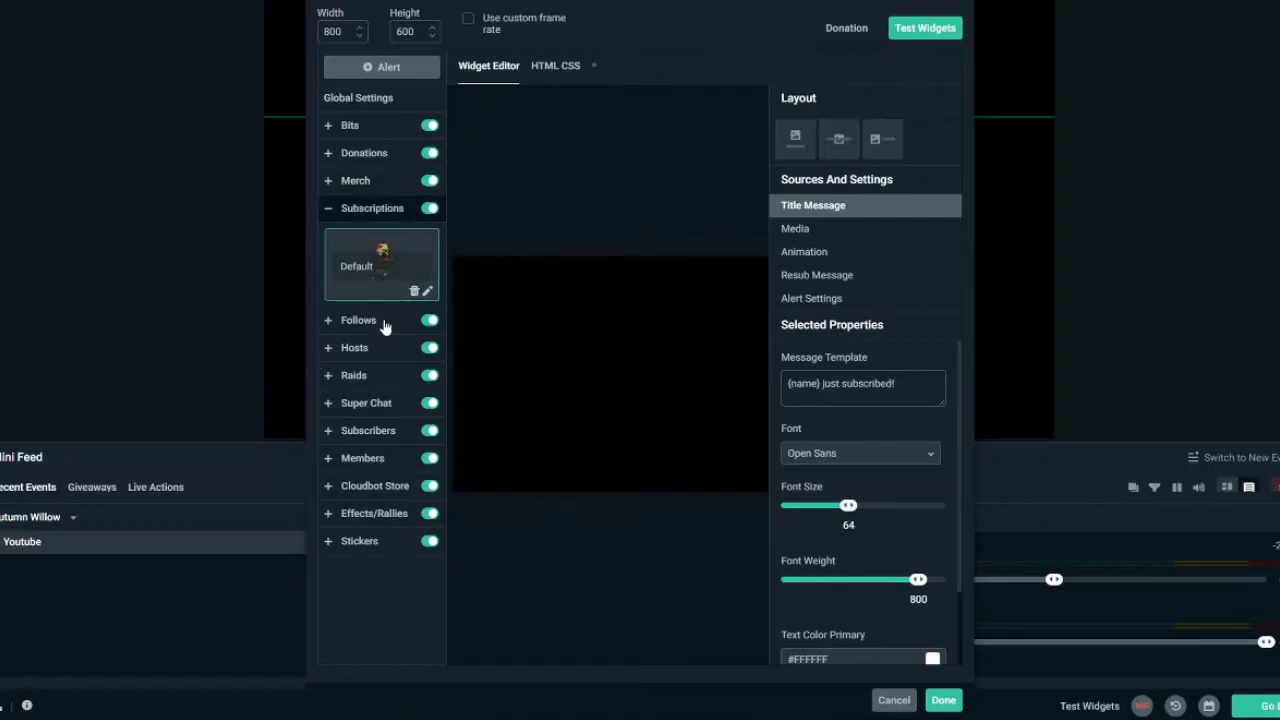
{"action": "left_click", "coordinate": [381, 330]}
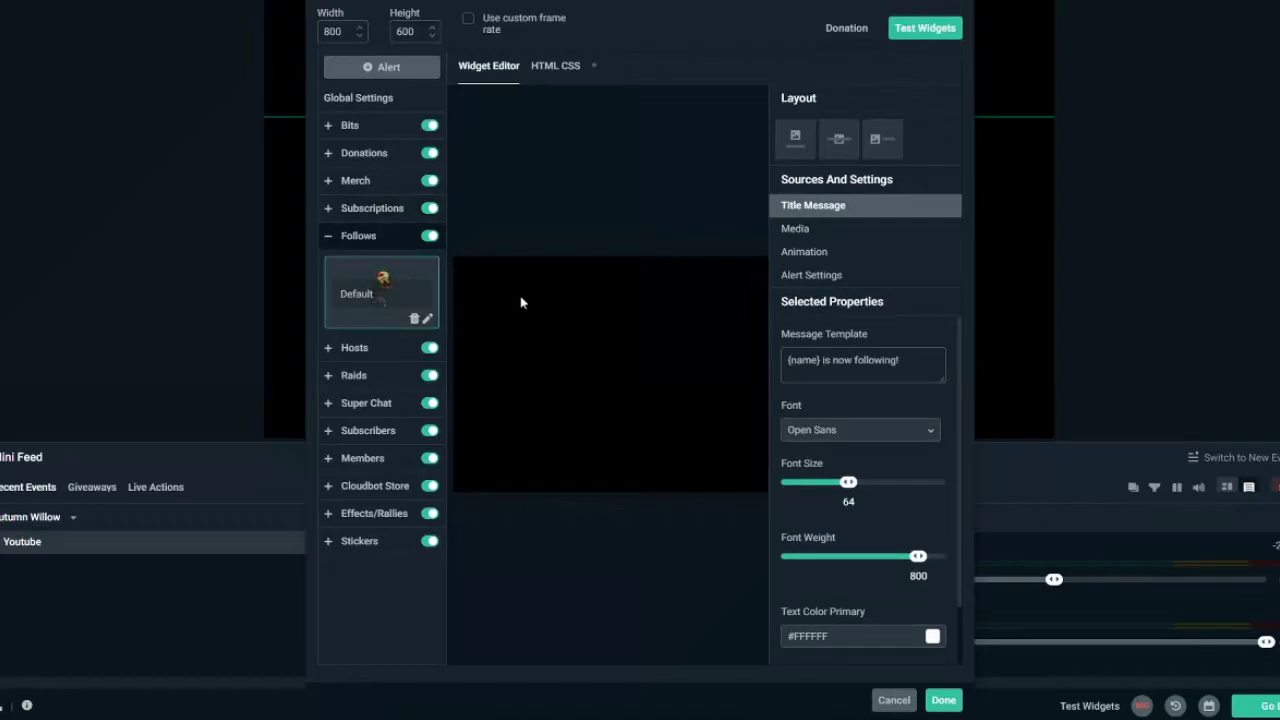
{"action": "left_click", "coordinate": [808, 229]}
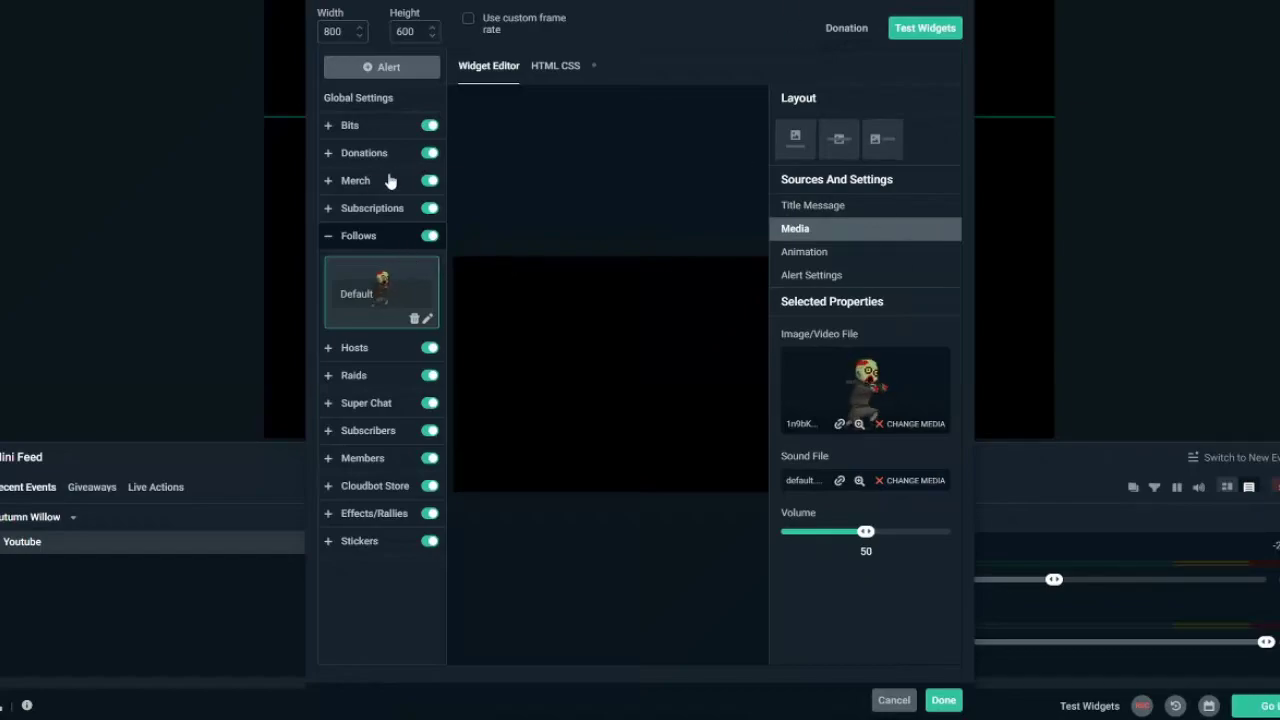
{"action": "left_click", "coordinate": [374, 131]}
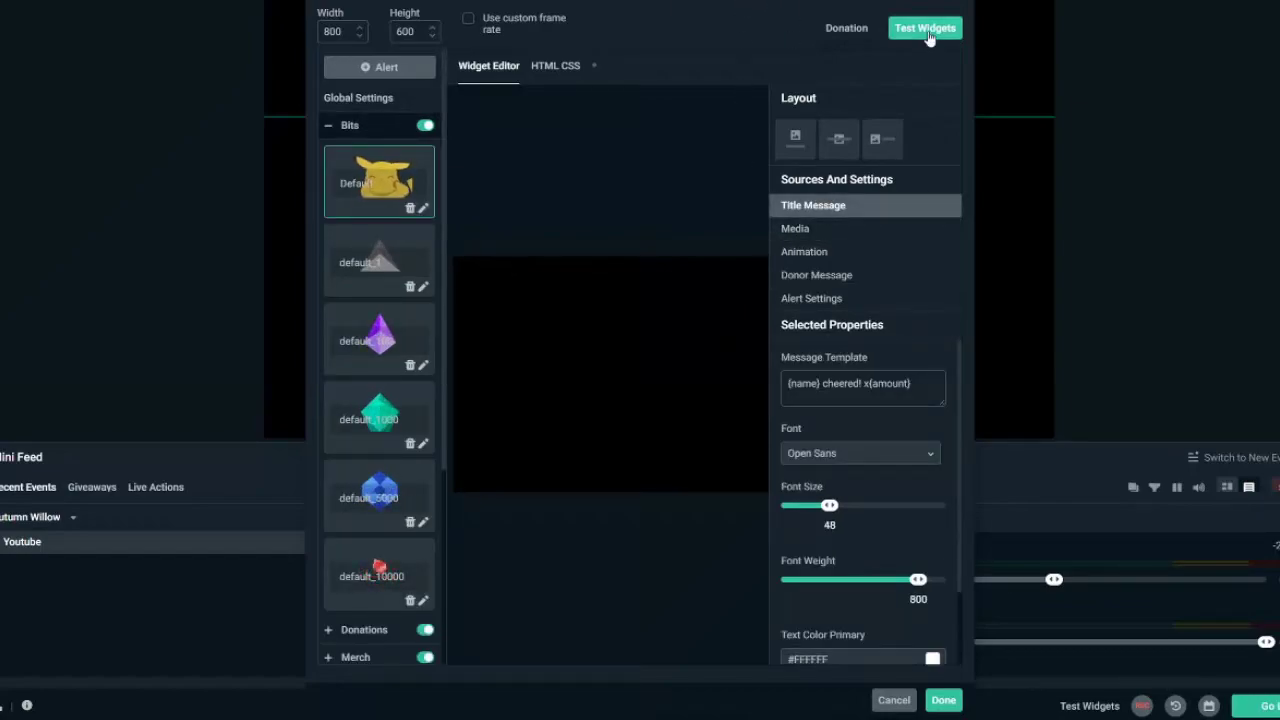
Play a test donation, leave custom frame rate off, view HTML/CSS options, and finish with Done.
{"action": "left_click", "coordinate": [843, 27]}
{"action": "left_click_drag", "start_coordinate": [829, 22], "coordinate": [880, 43]}
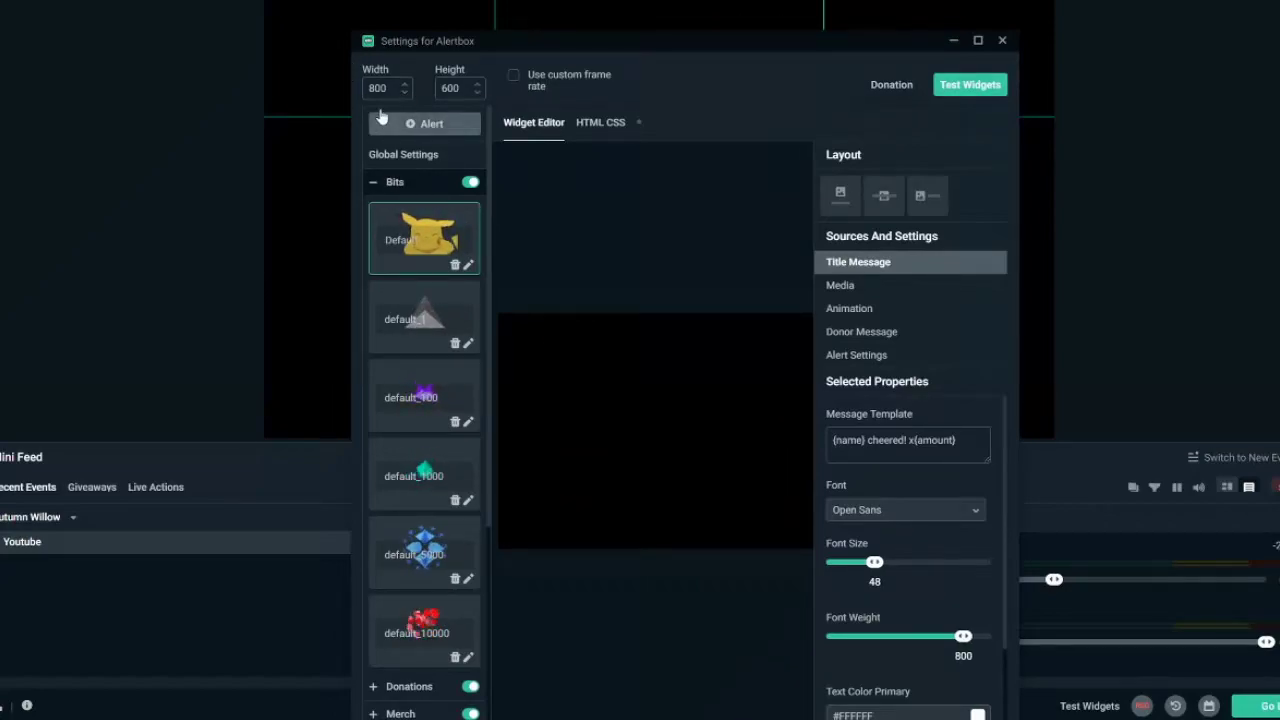
{"action": "left_click", "coordinate": [515, 78]}
{"action": "left_click", "coordinate": [515, 78]}
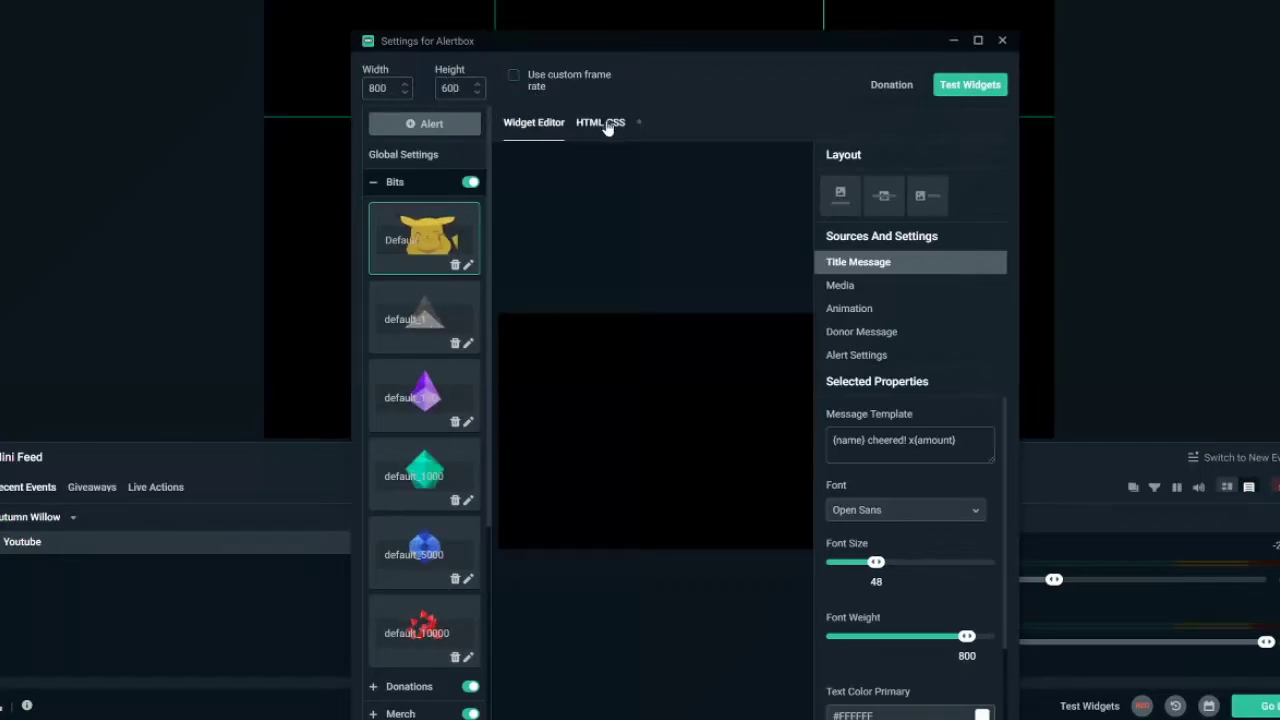
{"action": "left_click", "coordinate": [604, 132]}
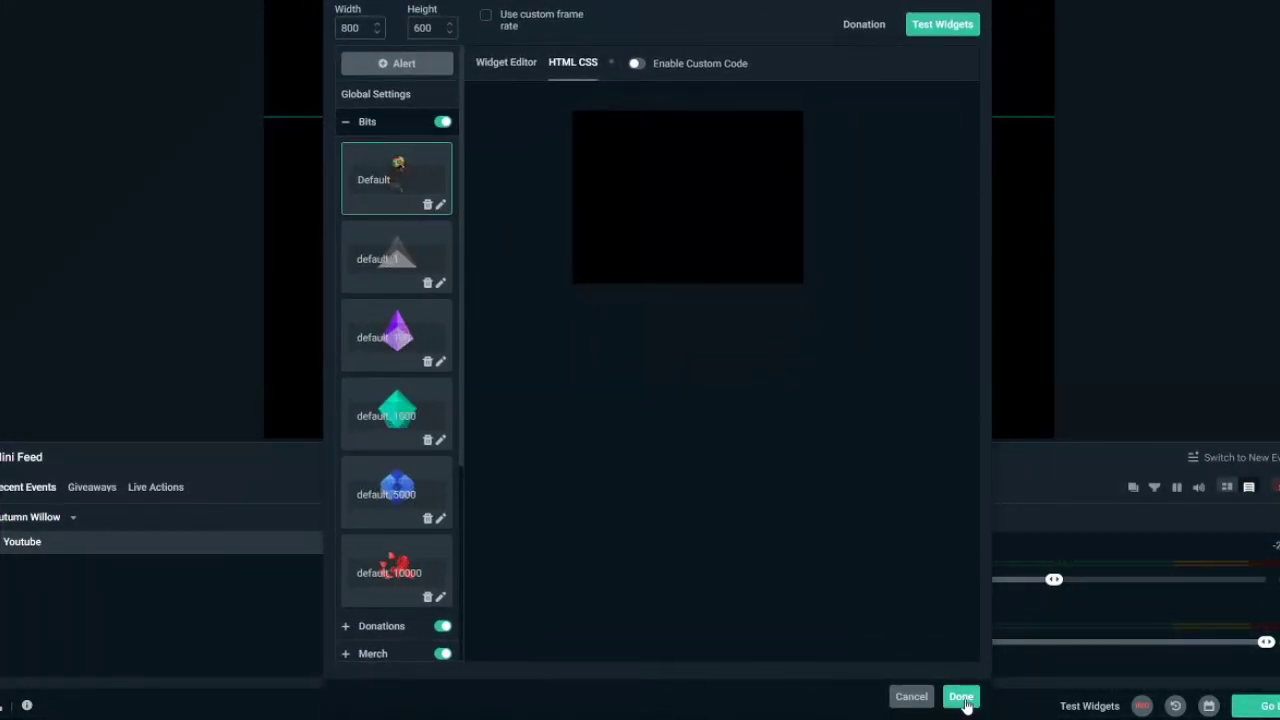
{"action": "left_click", "coordinate": [961, 697]}
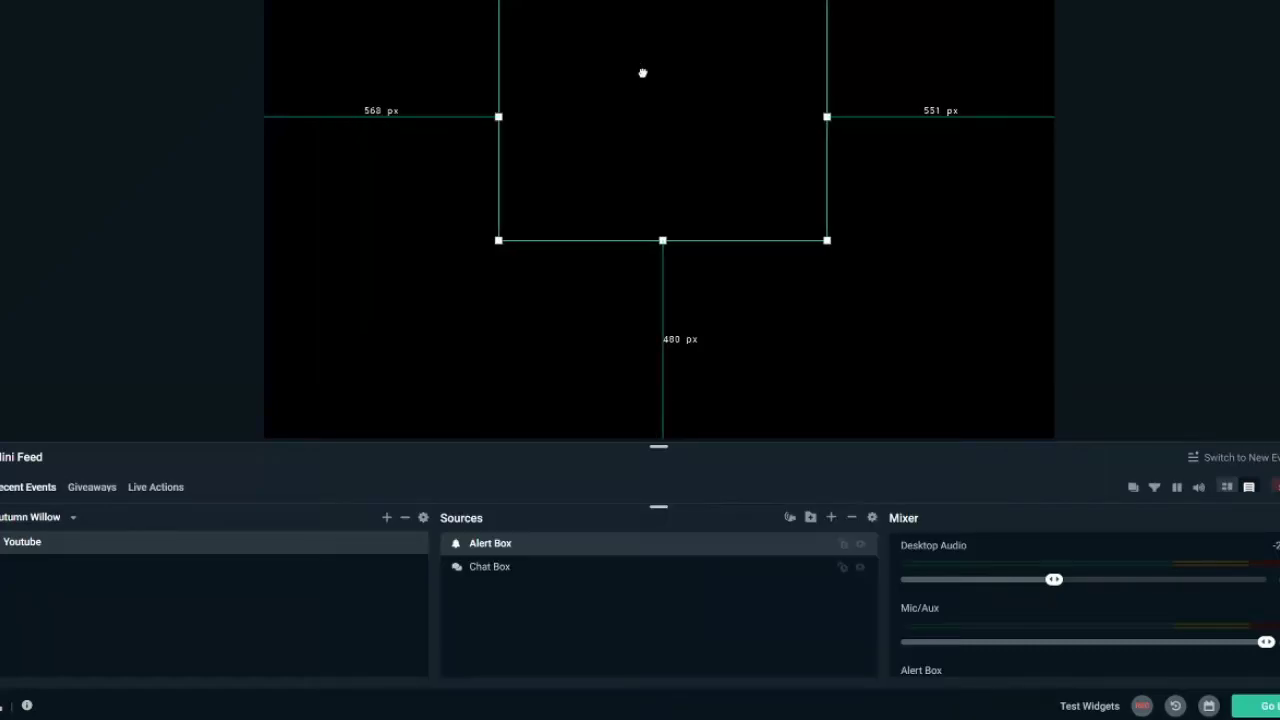
Shrink the Alert Box and place it at 627/696/156/475 px near the canvas centre.
{"action": "mouse_move", "coordinate": [643, 71]}
{"action": "left_mouse_down"}
{"action": "mouse_move", "coordinate": [657, 157]}
{"action": "mouse_move", "coordinate": [517, 149]}
{"action": "mouse_move", "coordinate": [812, 82]}
{"action": "mouse_move", "coordinate": [850, 98]}
{"action": "mouse_move", "coordinate": [475, 91]}
{"action": "mouse_move", "coordinate": [597, 100]}
{"action": "mouse_move", "coordinate": [623, 78]}
{"action": "left_mouse_up"}
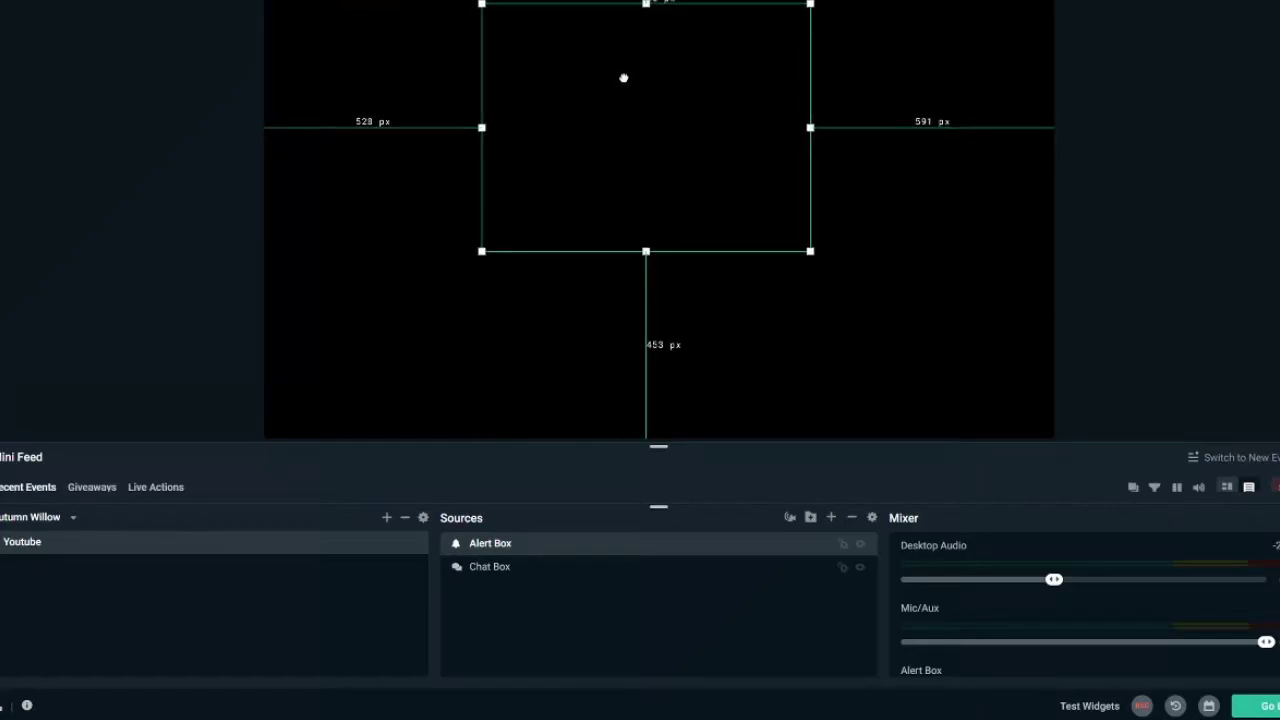
{"action": "left_click_drag", "start_coordinate": [481, 251], "coordinate": [568, 187]}
{"action": "left_click_drag", "start_coordinate": [737, 97], "coordinate": [708, 115]}
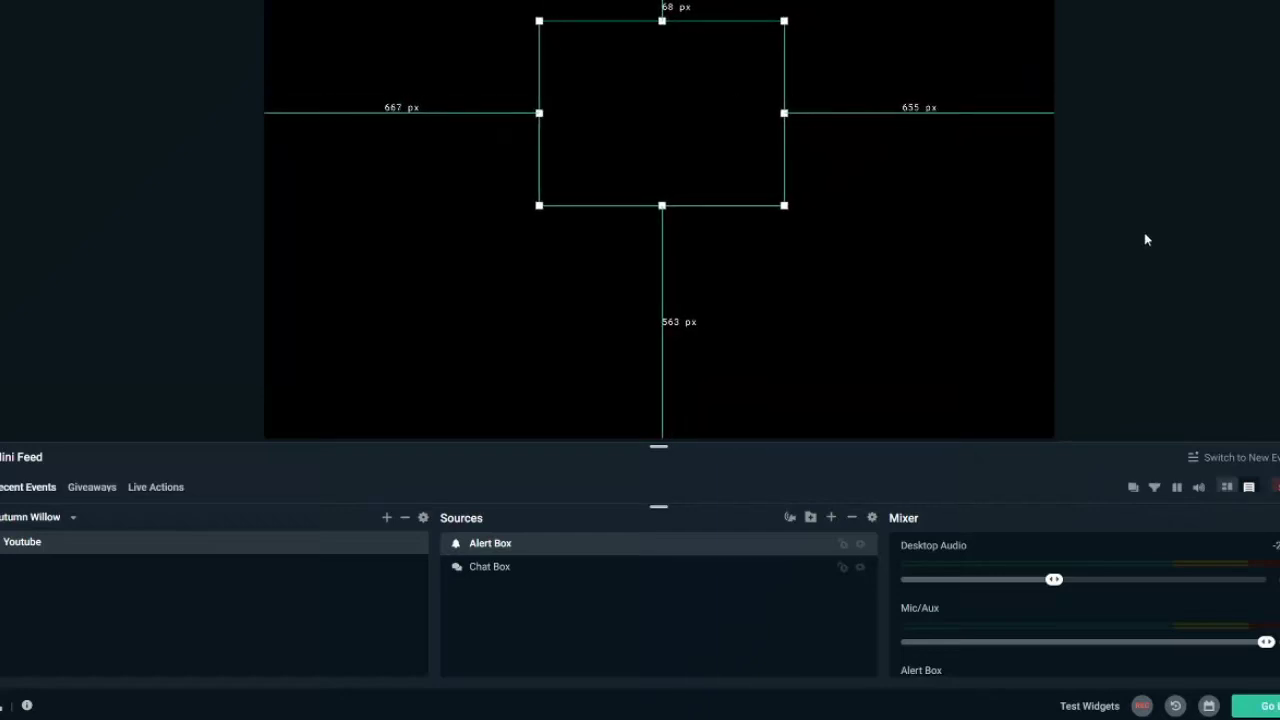
{"action": "left_click", "coordinate": [1138, 238]}
{"action": "left_click", "coordinate": [520, 550]}
{"action": "left_click_drag", "start_coordinate": [669, 97], "coordinate": [631, 136]}
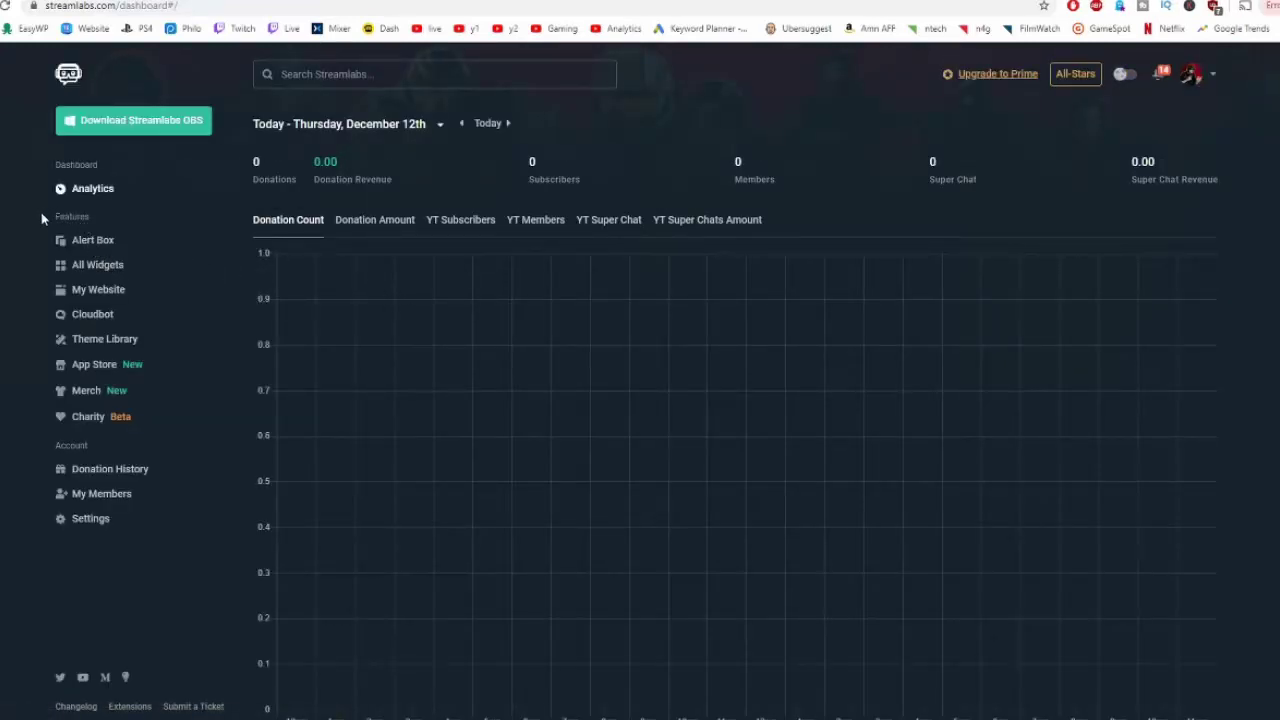
Look through the Alert Box General Settings, then open the Geometrics theme's library page.
{"action": "left_click", "coordinate": [107, 247]}
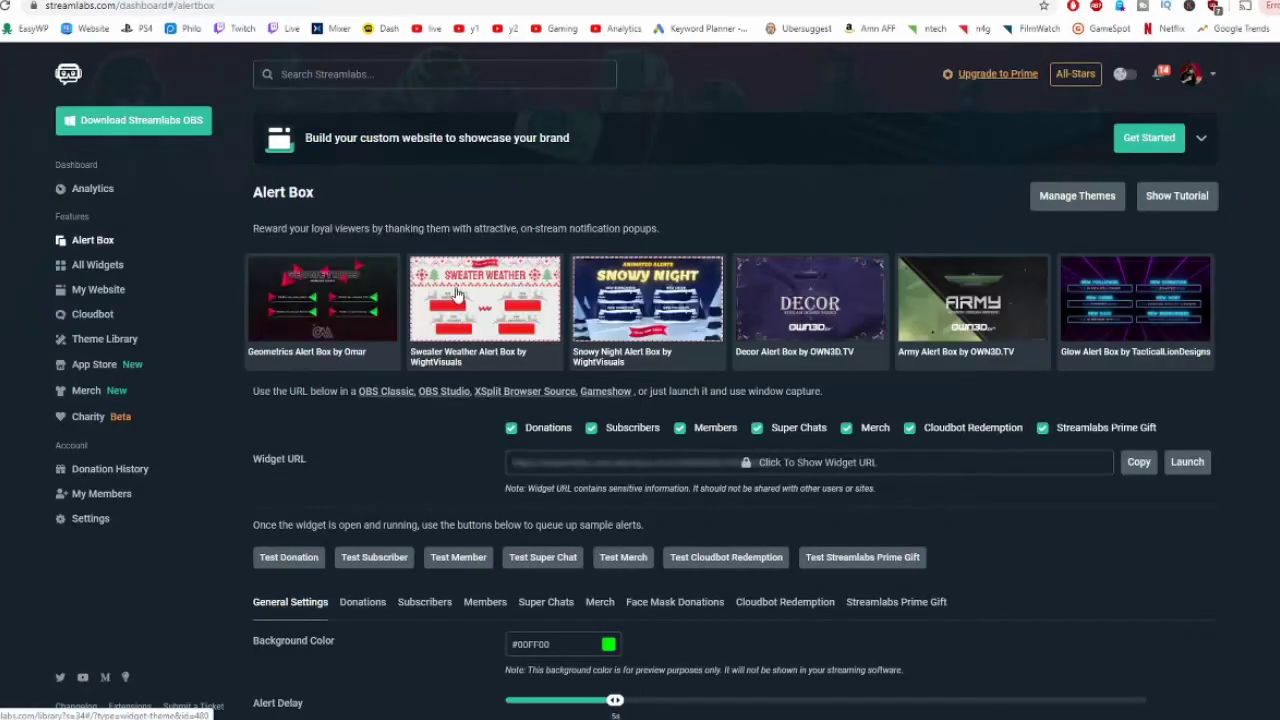
{"action": "scroll", "coordinate": [374, 400], "scroll_direction": "down", "scroll_amount": 1}
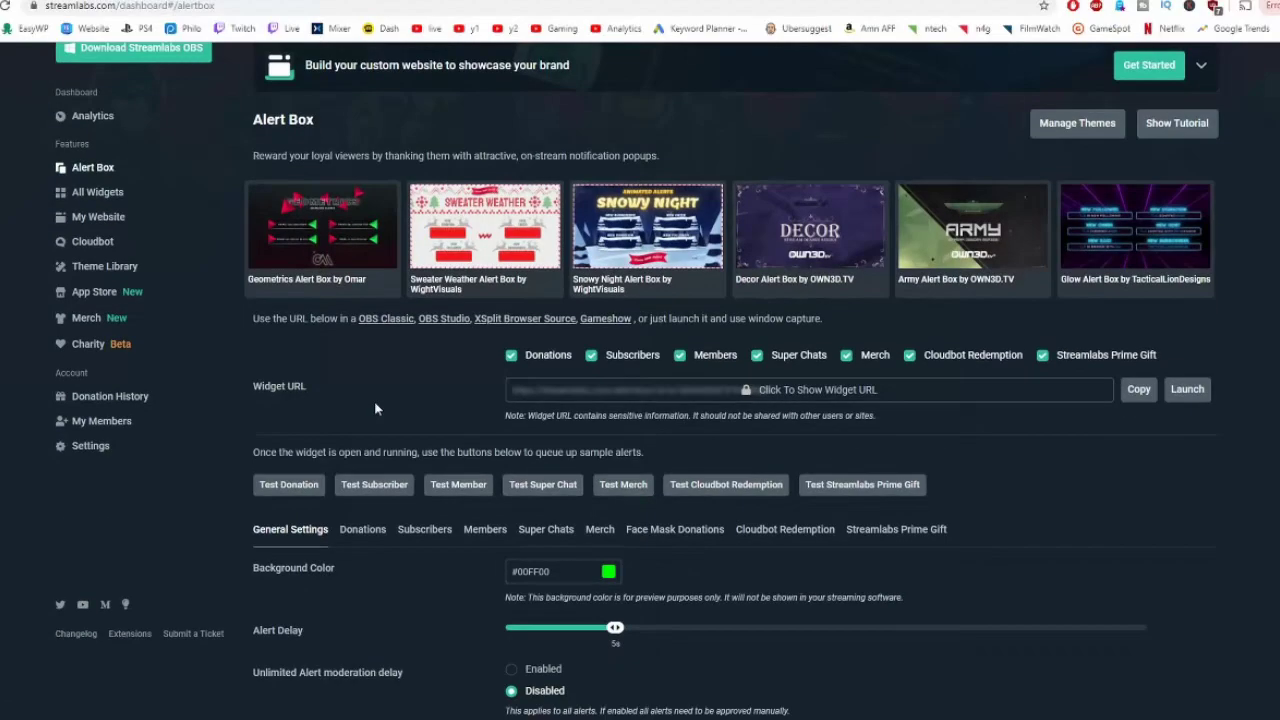
{"action": "scroll", "coordinate": [375, 408], "scroll_direction": "down", "scroll_amount": 3}
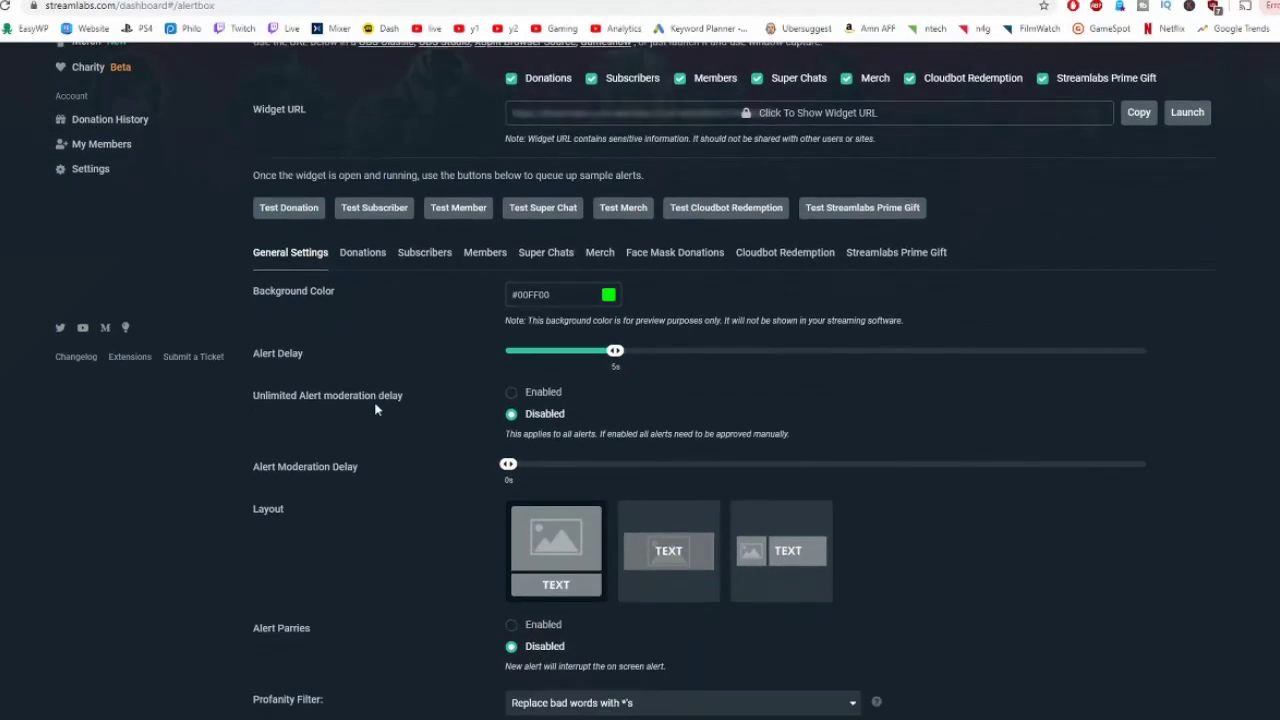
{"action": "scroll", "coordinate": [376, 408], "scroll_direction": "down", "scroll_amount": 1}
{"action": "scroll", "coordinate": [376, 409], "scroll_direction": "up", "scroll_amount": 3}
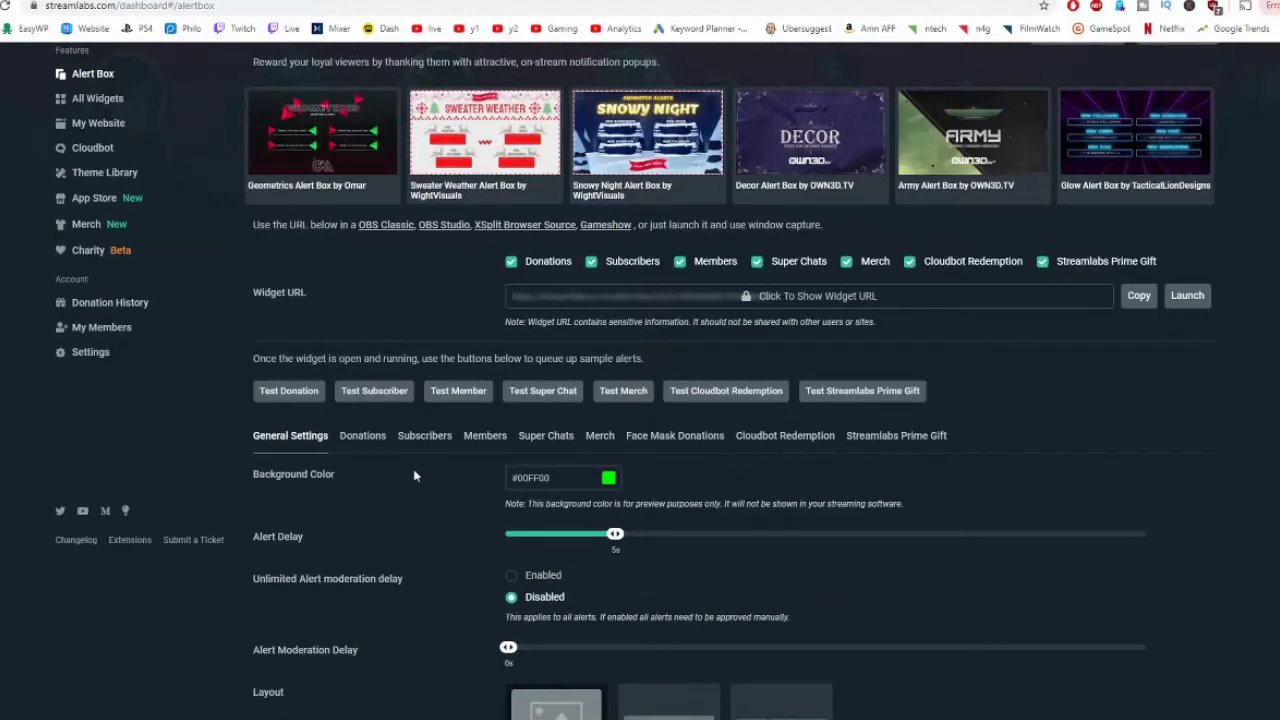
{"action": "scroll", "coordinate": [385, 172], "scroll_direction": "up", "scroll_amount": 2}
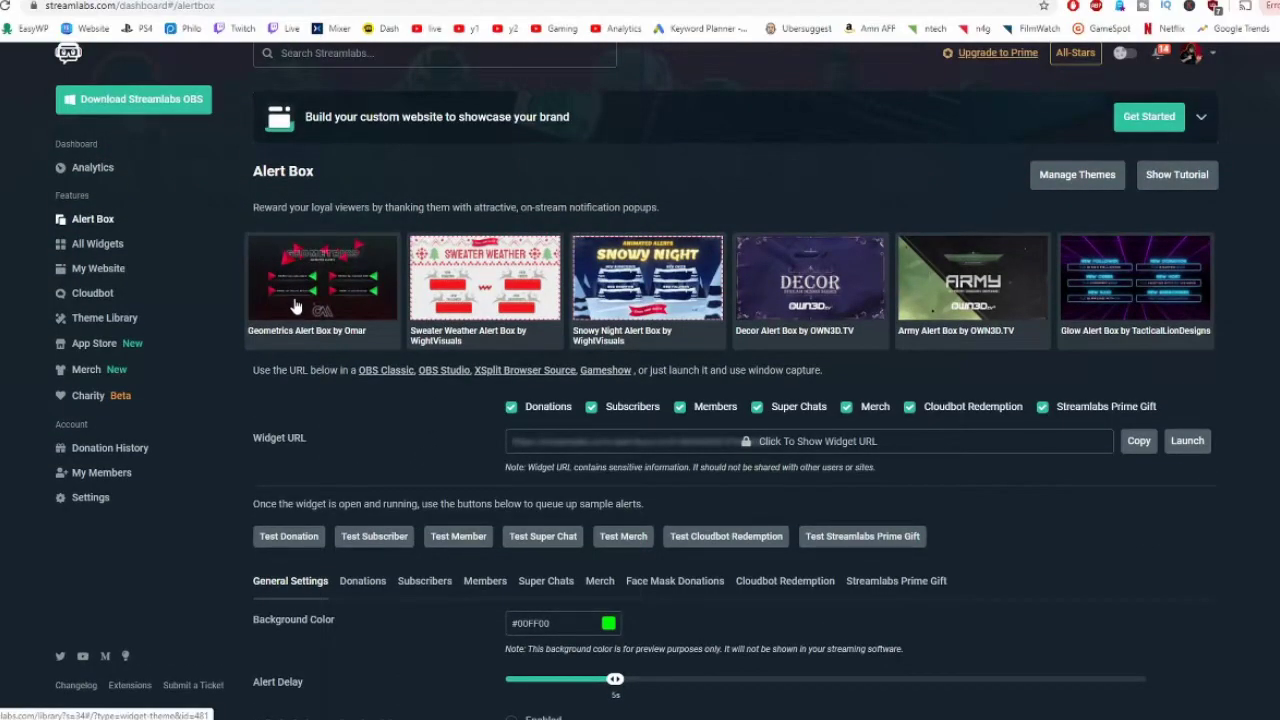
{"action": "left_click", "coordinate": [347, 283]}
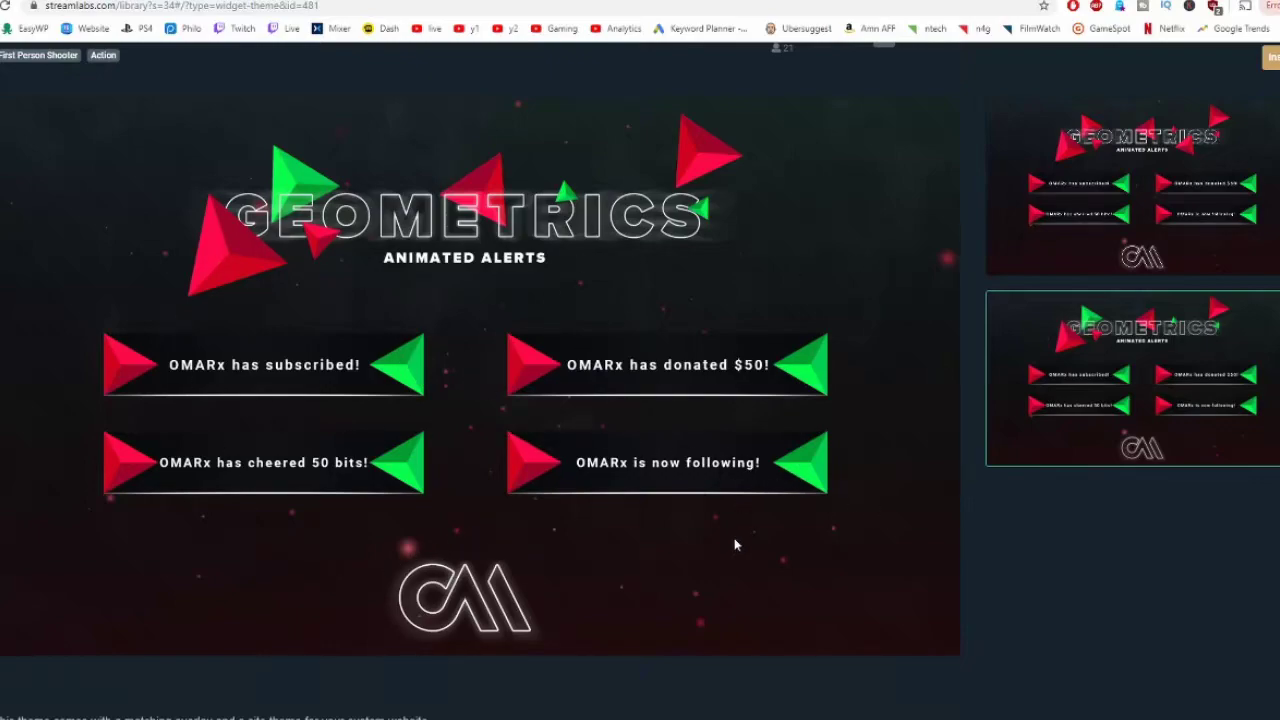
Go to the Widget Themes listing and filter it to Alert Box themes.
{"action": "scroll", "coordinate": [734, 545], "scroll_direction": "down", "scroll_amount": 5}
{"action": "scroll", "coordinate": [663, 471], "scroll_direction": "up", "scroll_amount": 5}
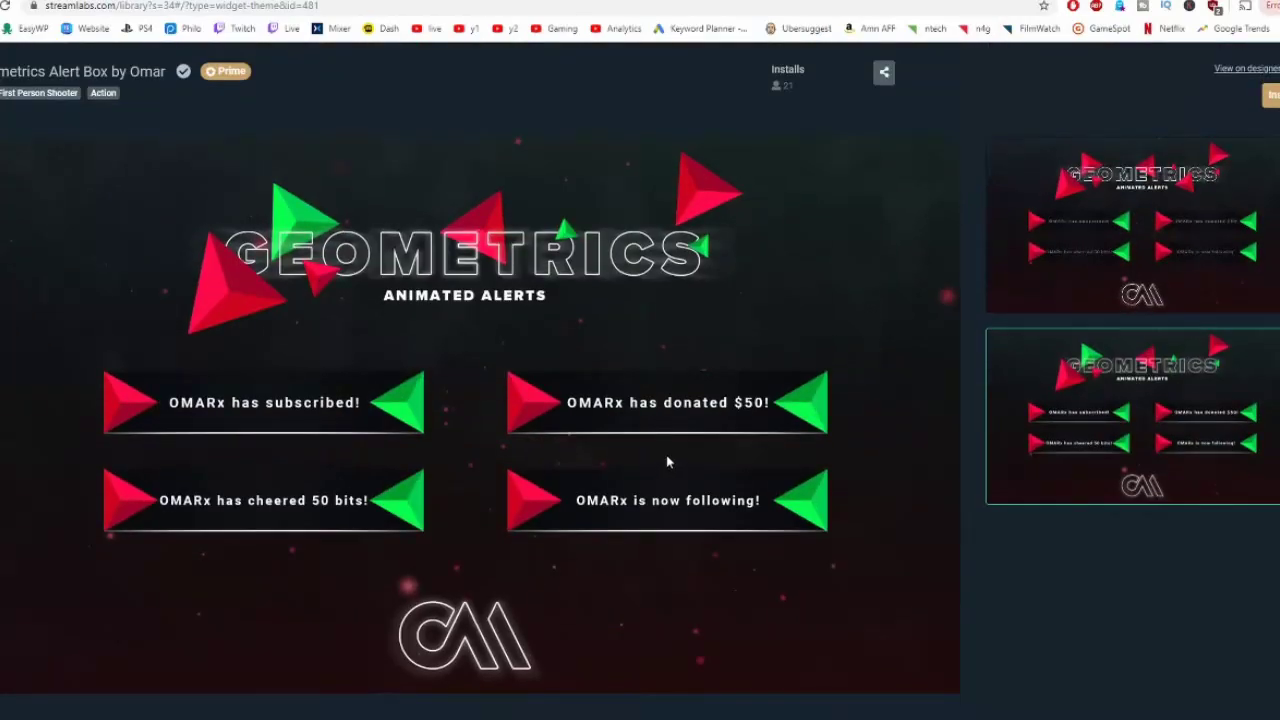
{"action": "scroll", "coordinate": [668, 461], "scroll_direction": "up", "scroll_amount": 2}
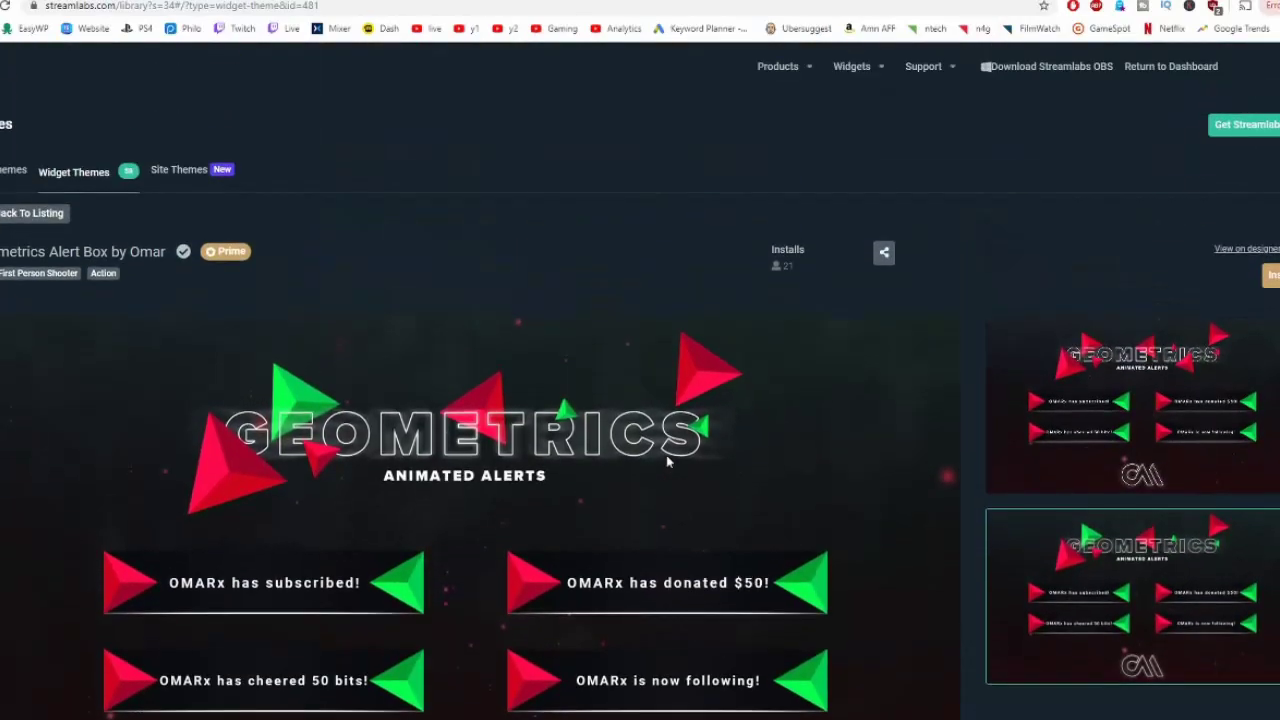
{"action": "left_click", "coordinate": [84, 178]}
{"action": "scroll", "coordinate": [462, 114], "scroll_direction": "down", "scroll_amount": 3}
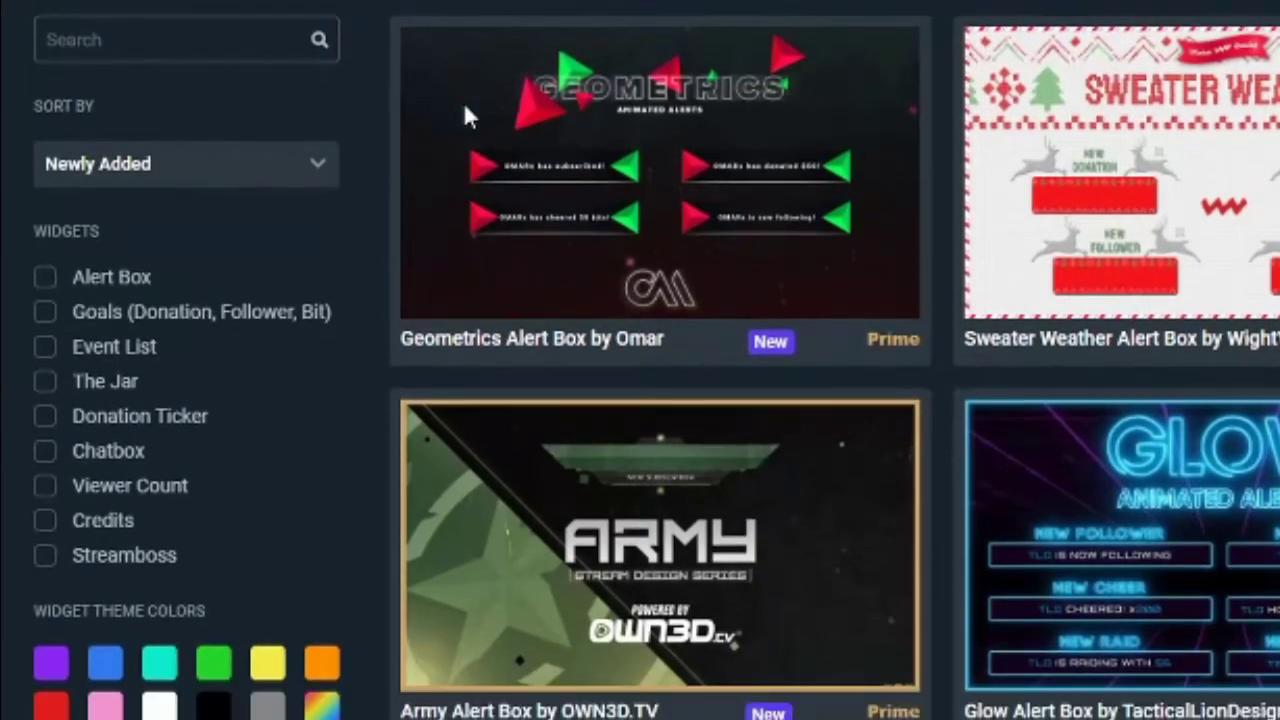
{"action": "scroll", "coordinate": [394, 149], "scroll_direction": "down", "scroll_amount": 2}
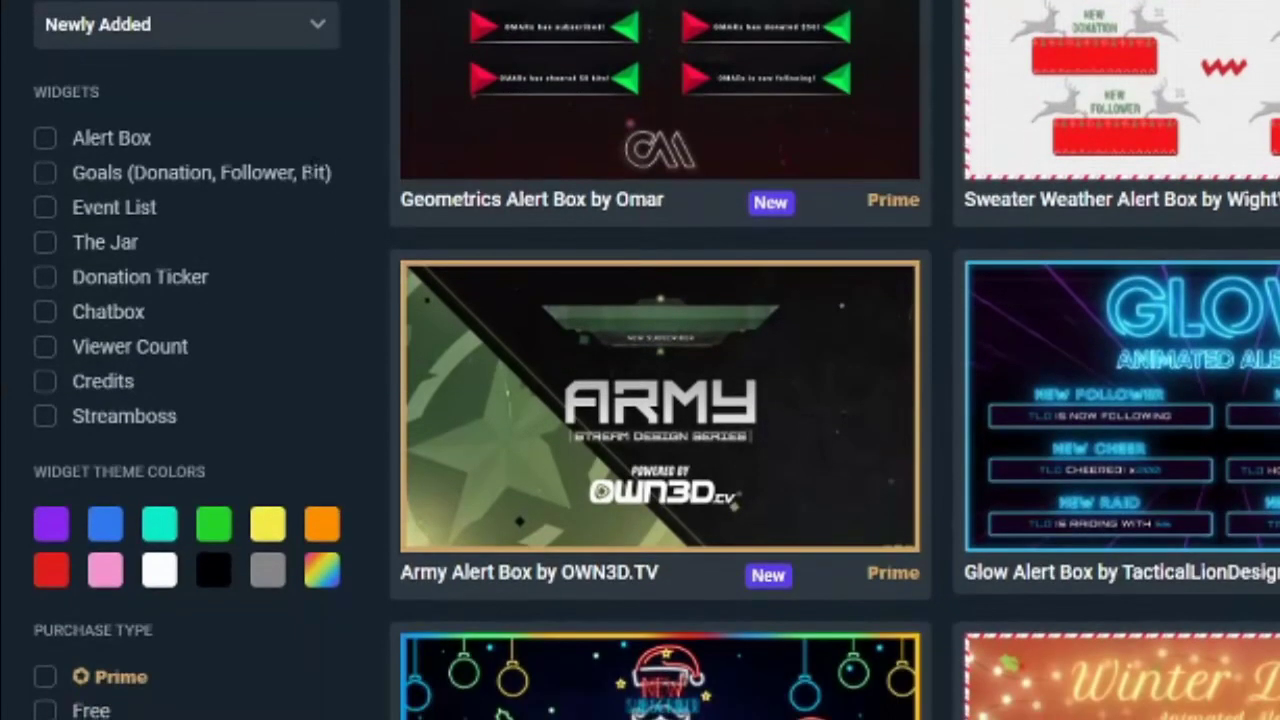
{"action": "left_click", "coordinate": [45, 139]}
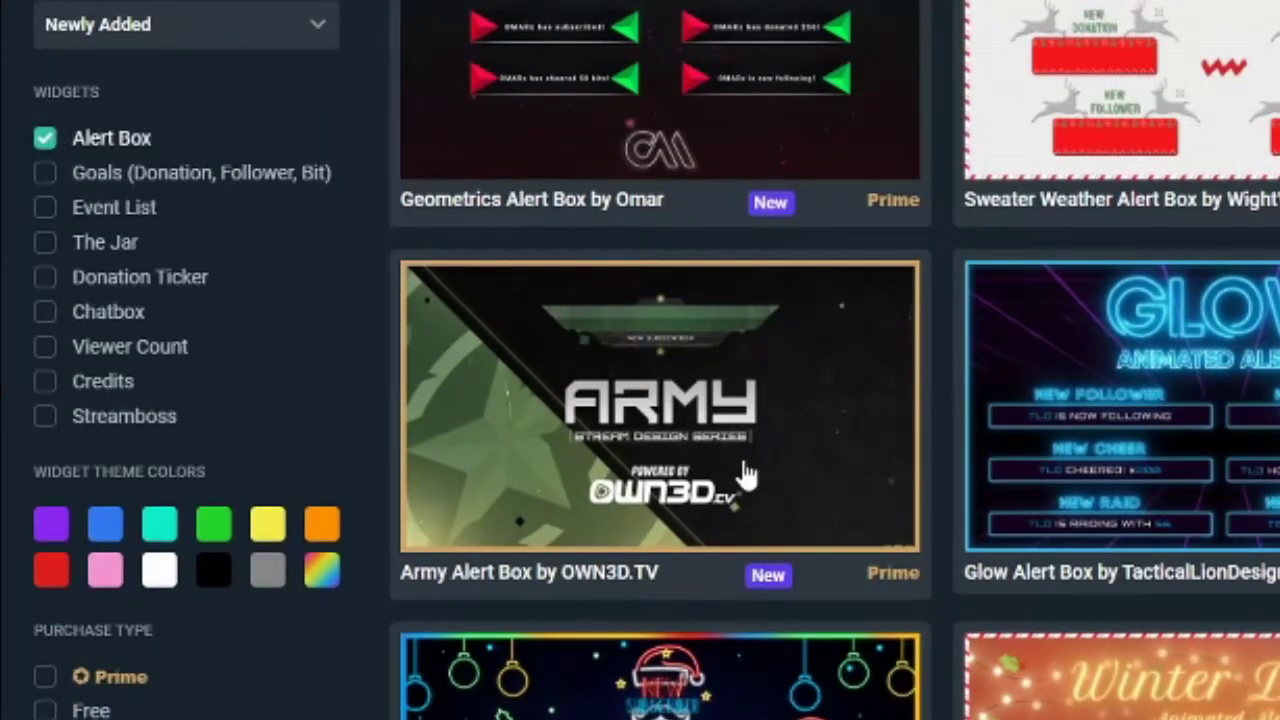
Browse the filtered themes and open the Distorted Alert Box theme page.
{"action": "scroll", "coordinate": [484, 300], "scroll_direction": "up", "scroll_amount": 2}
{"action": "scroll", "coordinate": [484, 300], "scroll_direction": "up", "scroll_amount": 3}
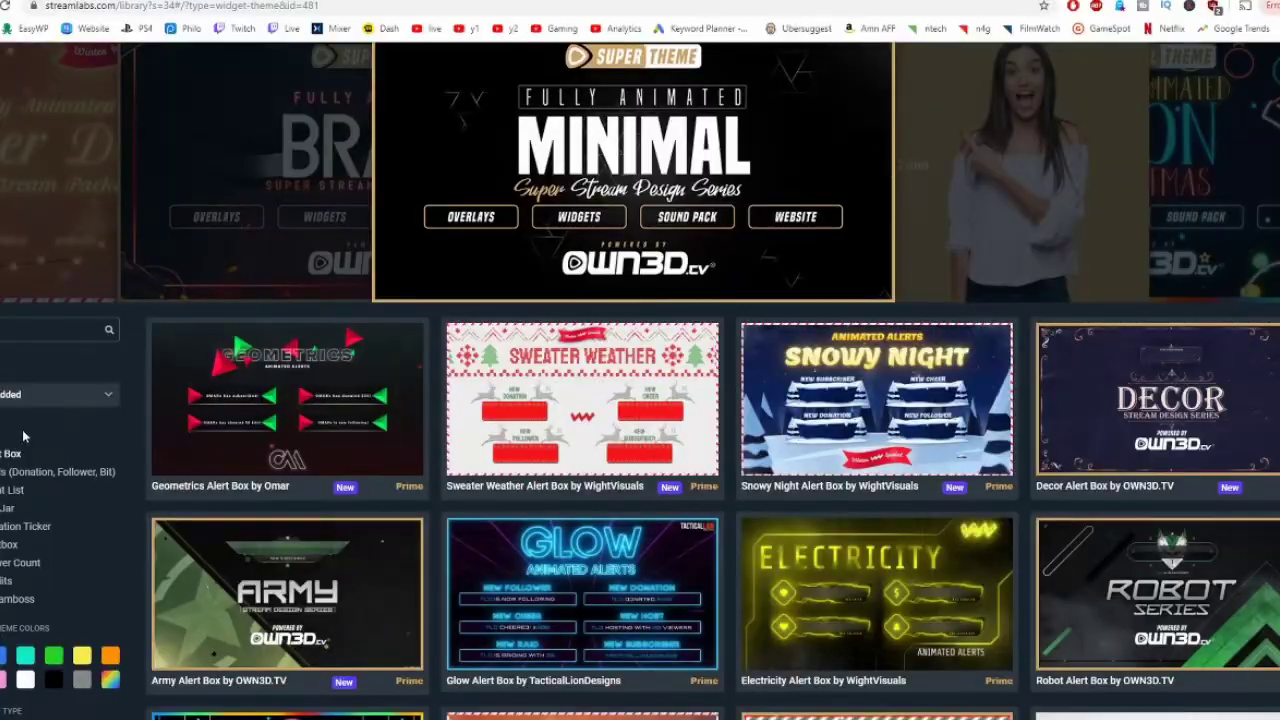
{"action": "scroll", "coordinate": [177, 465], "scroll_direction": "down", "scroll_amount": 4}
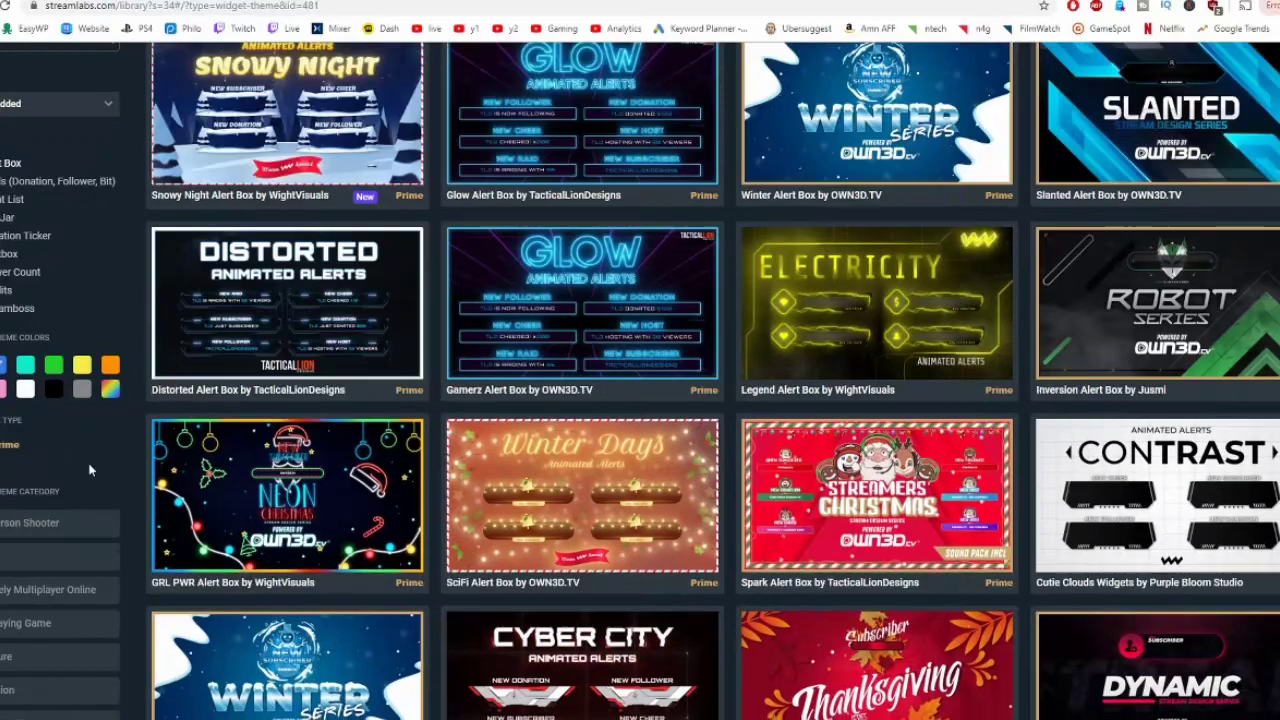
{"action": "scroll", "coordinate": [445, 410], "scroll_direction": "up", "scroll_amount": 2}
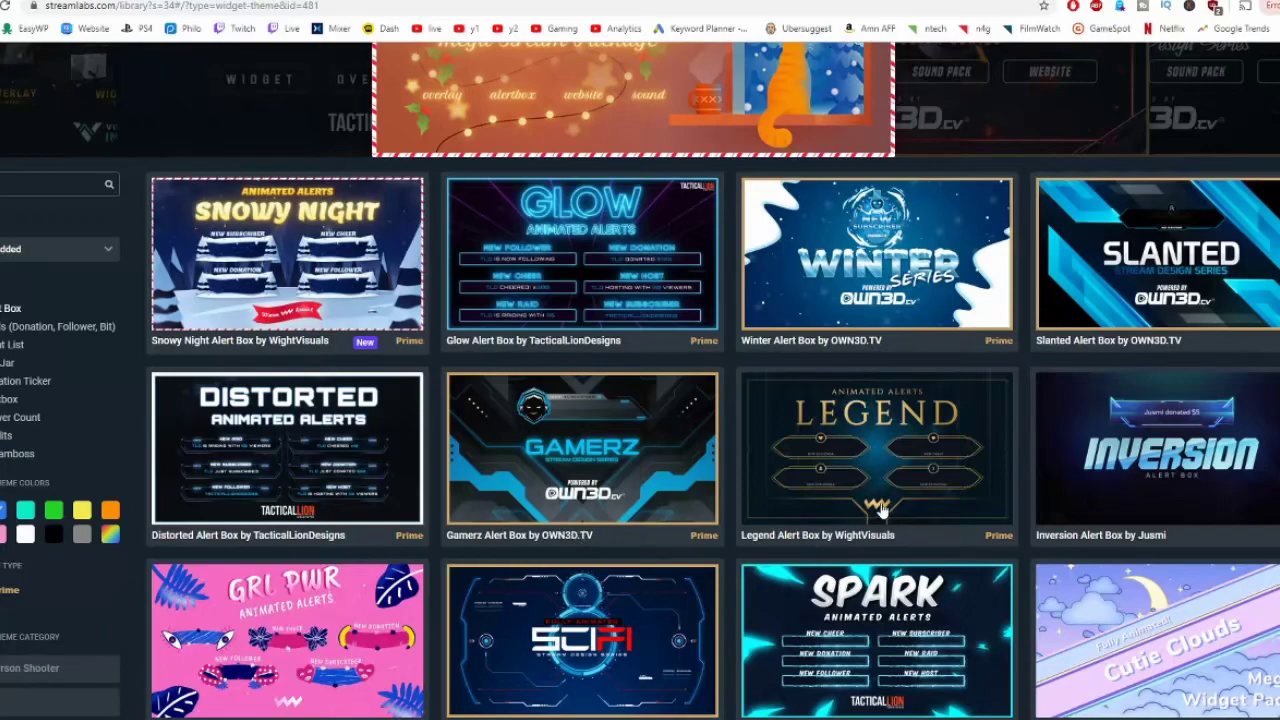
{"action": "left_click", "coordinate": [331, 463]}
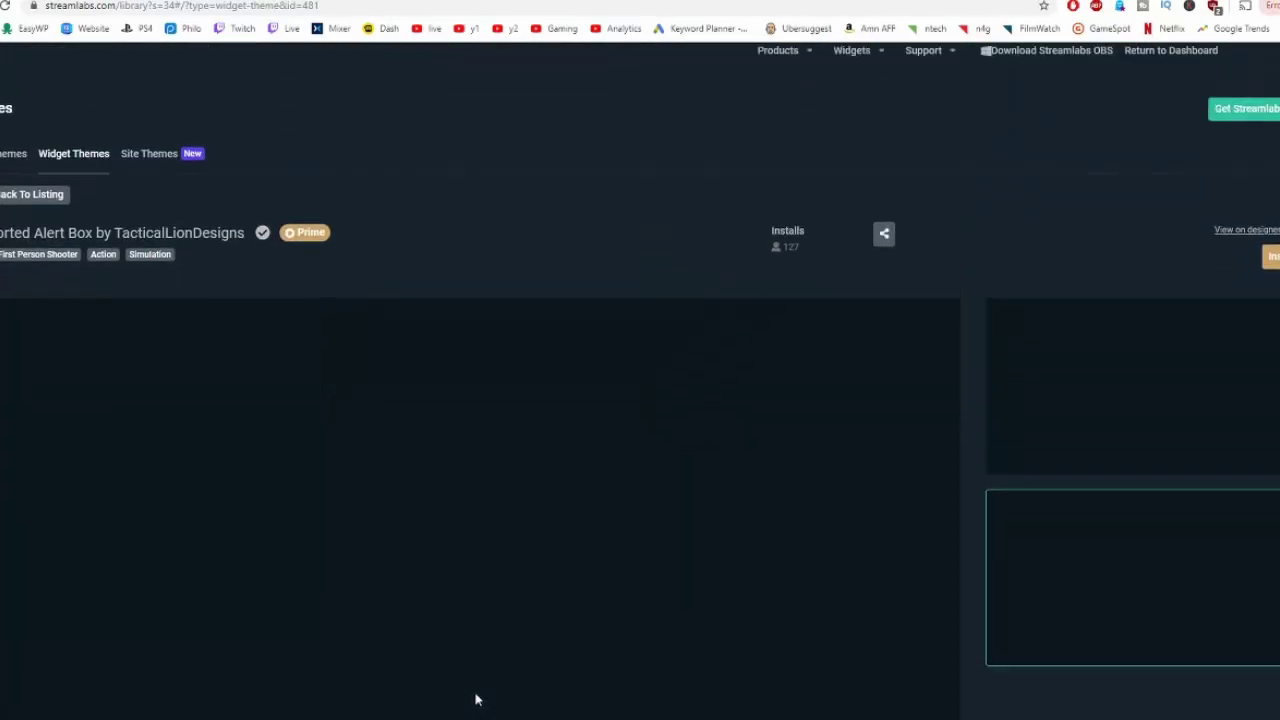
Scroll through the Distorted theme's alert previews.
{"action": "scroll", "coordinate": [485, 640], "scroll_direction": "down", "scroll_amount": 1}
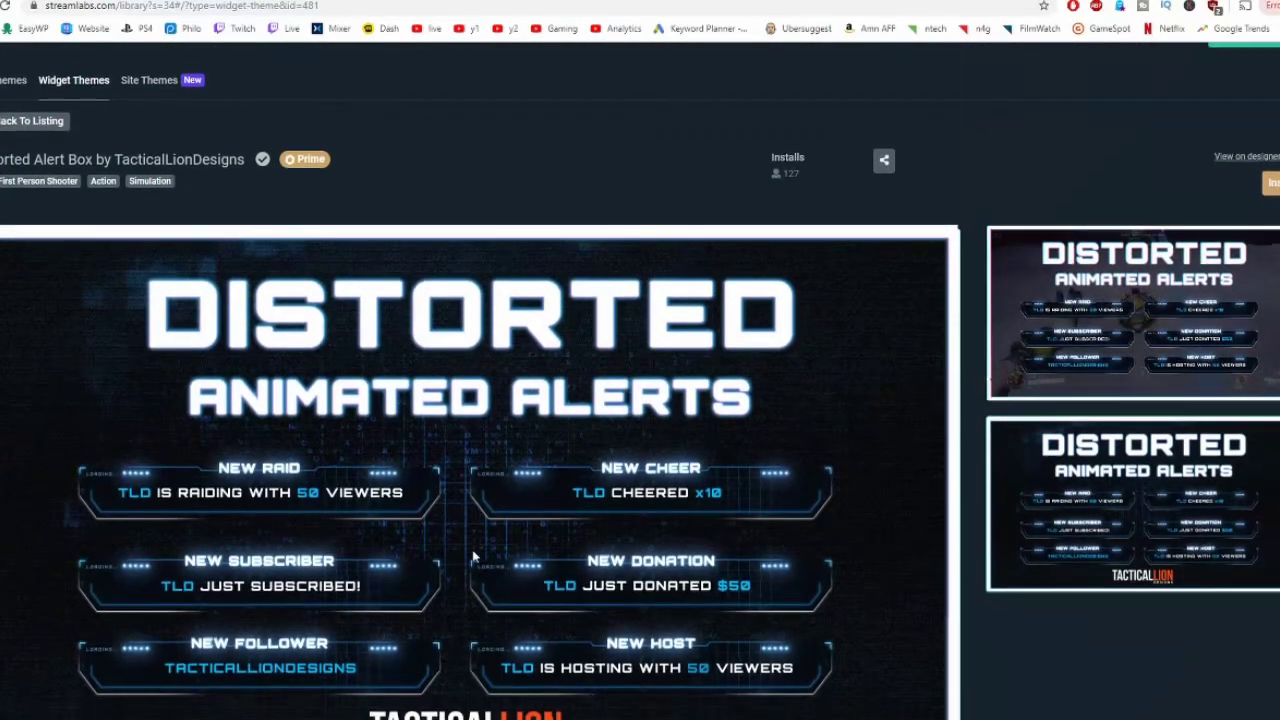
{"action": "scroll", "coordinate": [474, 556], "scroll_direction": "down", "scroll_amount": 1}
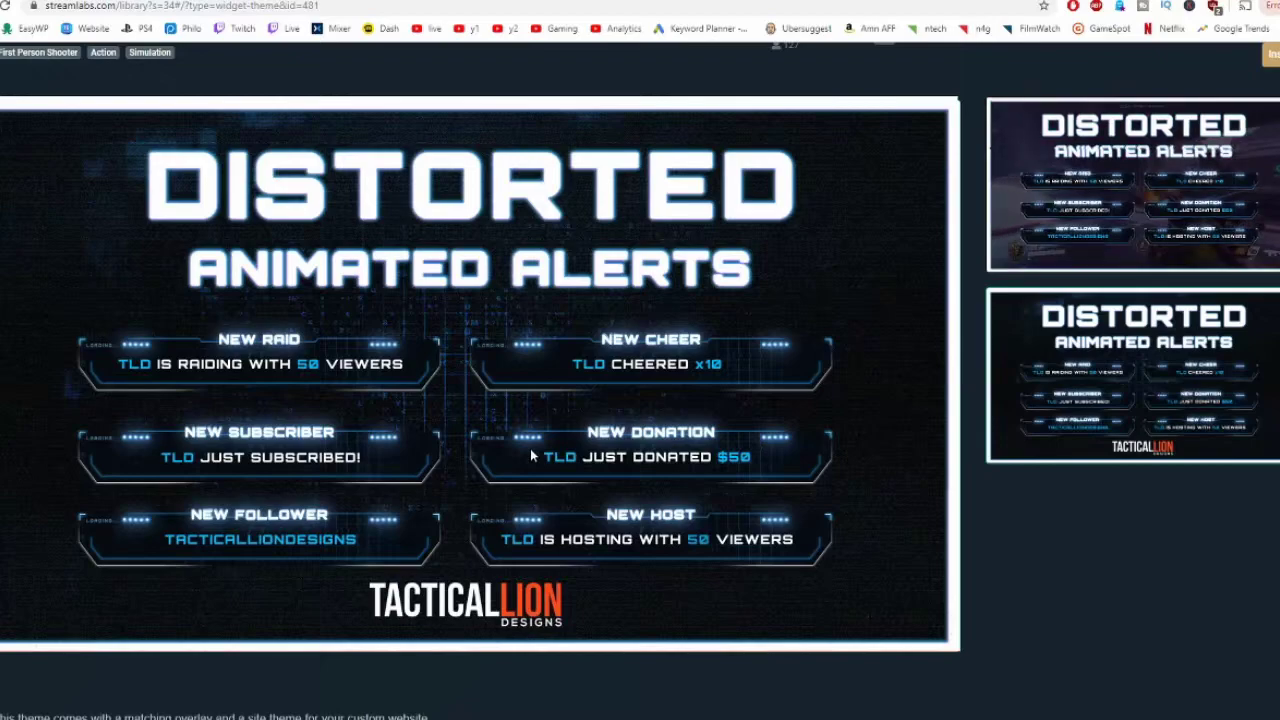
{"action": "scroll", "coordinate": [736, 477], "scroll_direction": "up", "scroll_amount": 1}
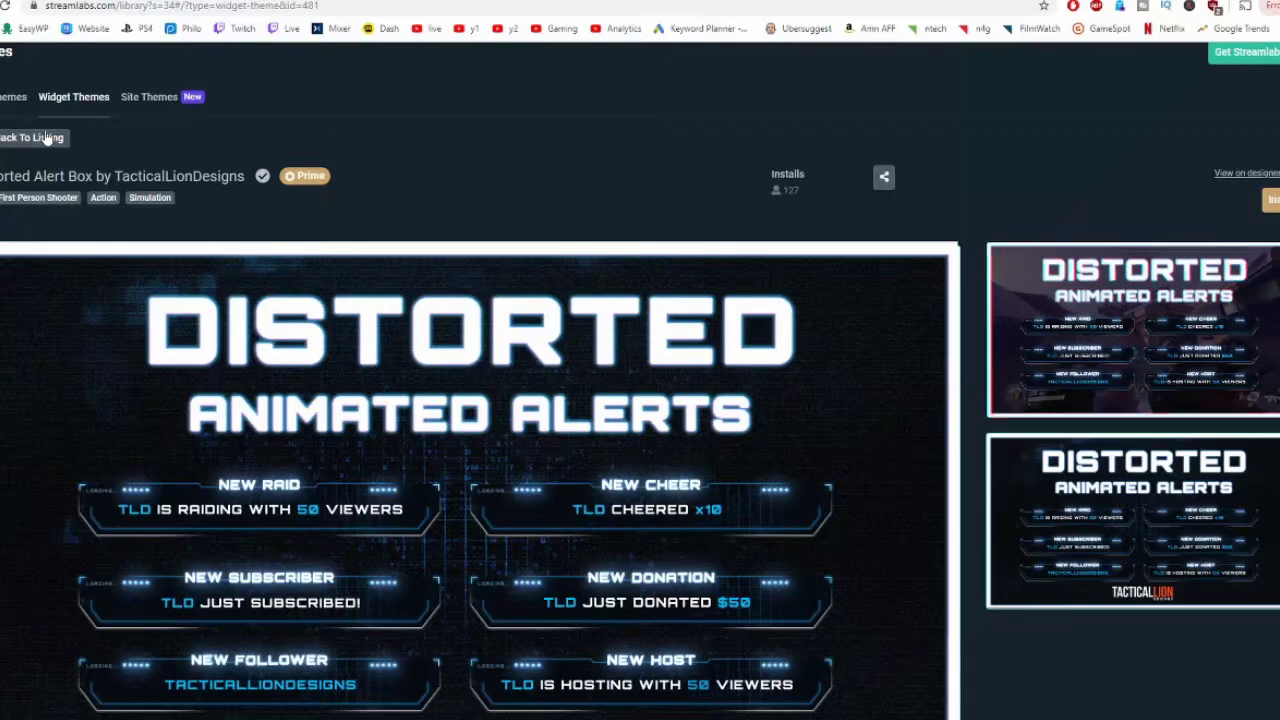
{"action": "scroll", "coordinate": [185, 178], "scroll_direction": "down", "scroll_amount": 3}
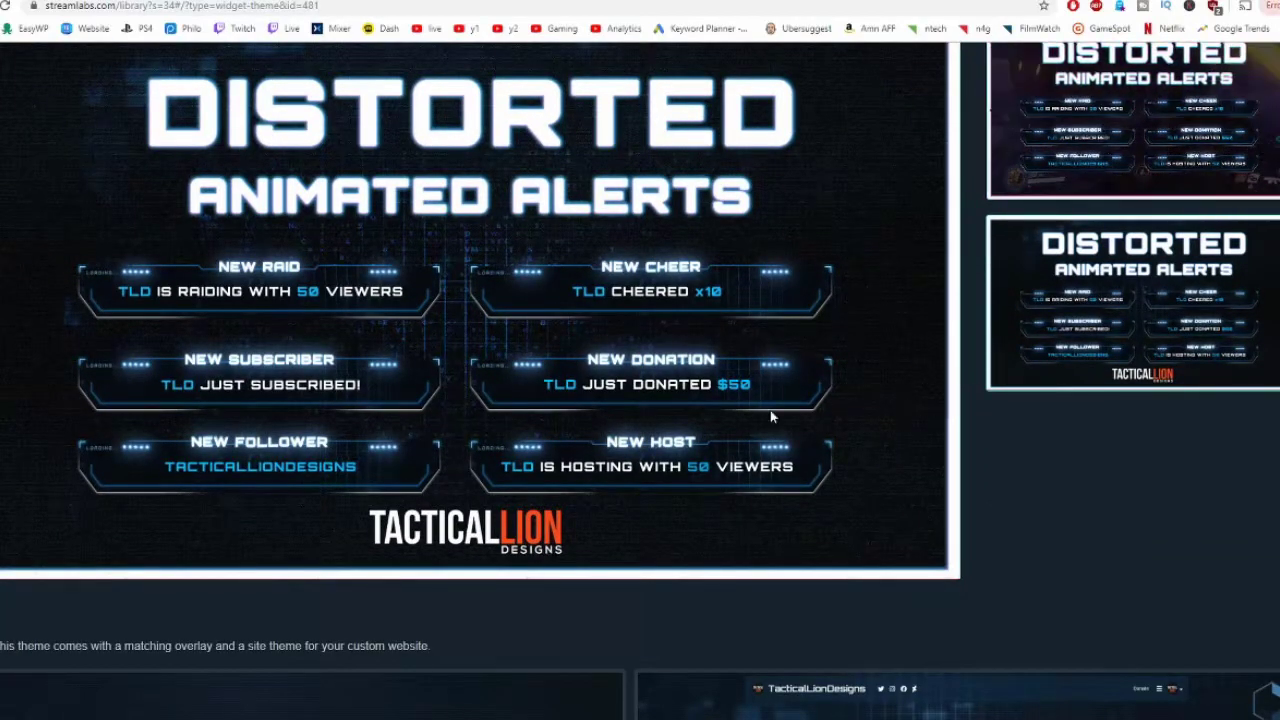
Return to the theme library listing and scroll down through it.
{"action": "key", "text": "alt+Left"}
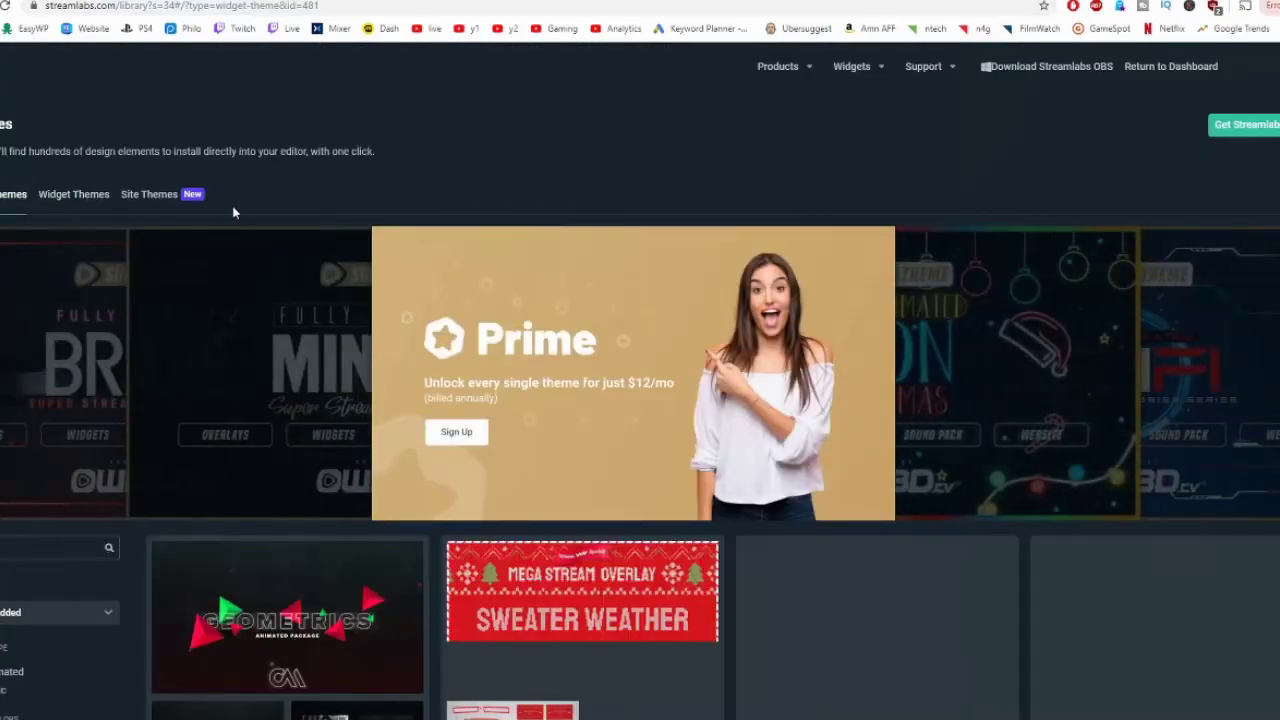
{"action": "scroll", "coordinate": [117, 495], "scroll_direction": "down", "scroll_amount": 4}
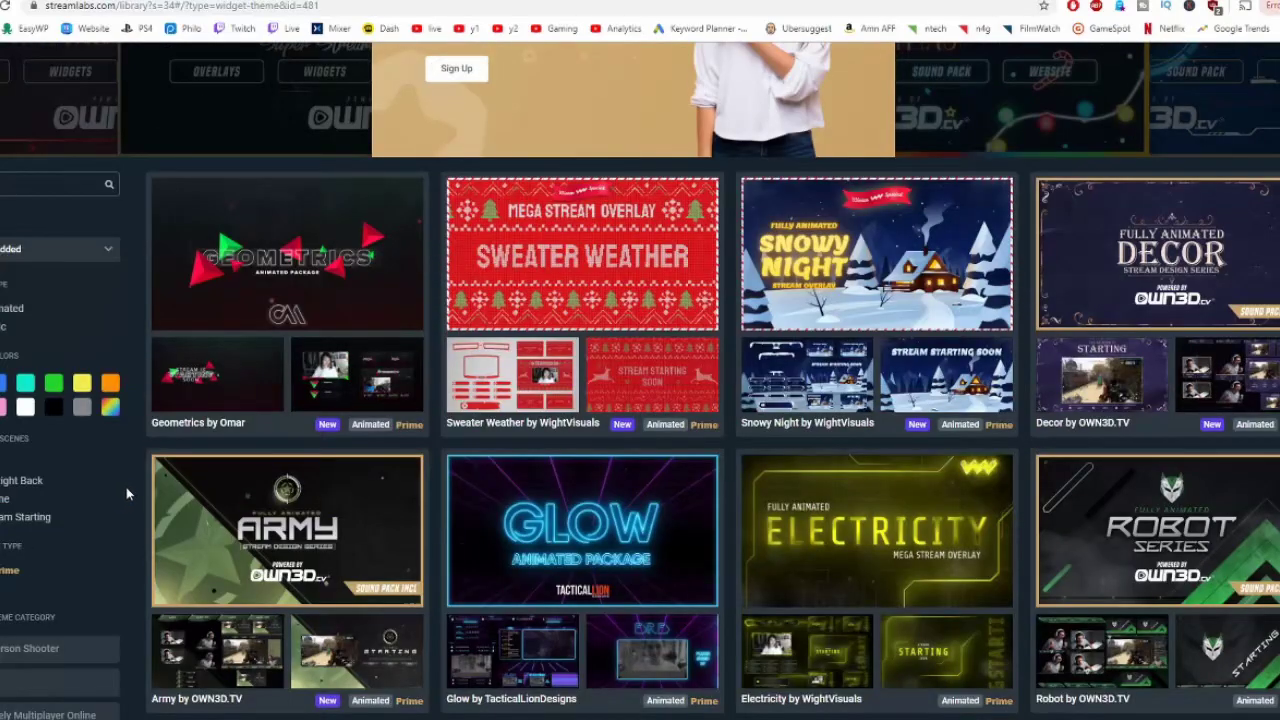
{"action": "scroll", "coordinate": [129, 488], "scroll_direction": "down", "scroll_amount": 2}
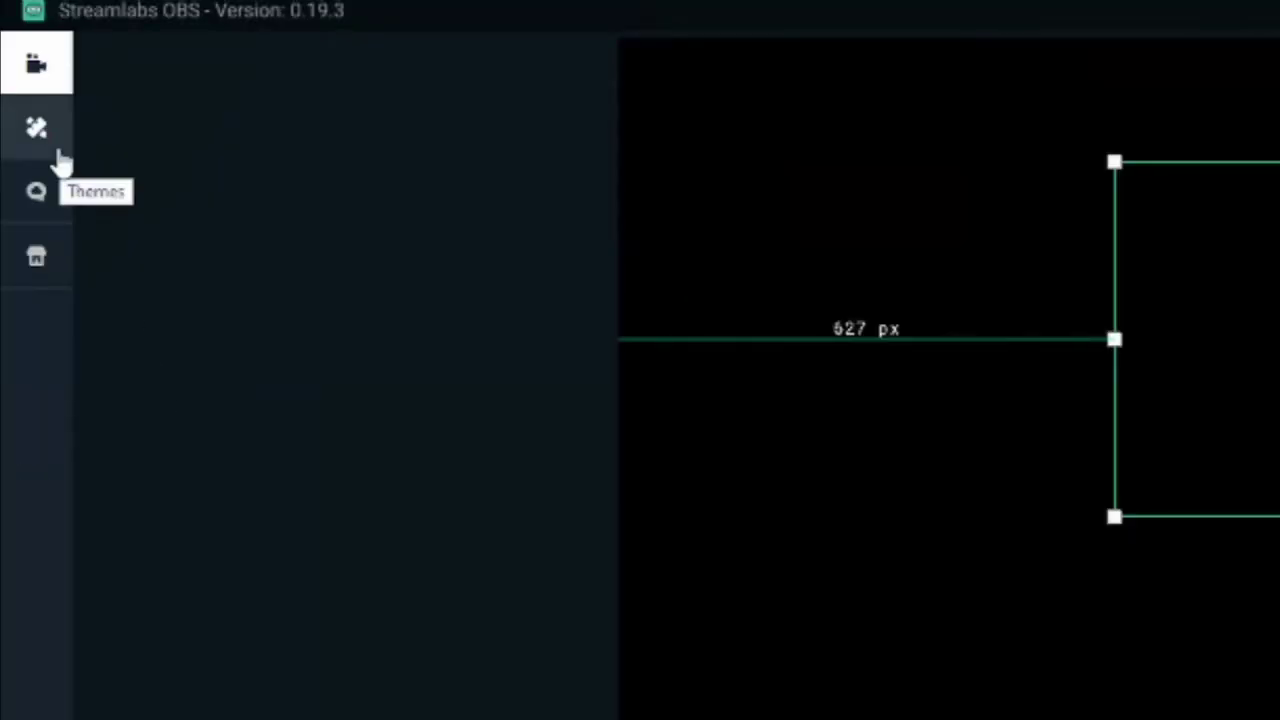
{"action": "left_click", "coordinate": [57, 150]}
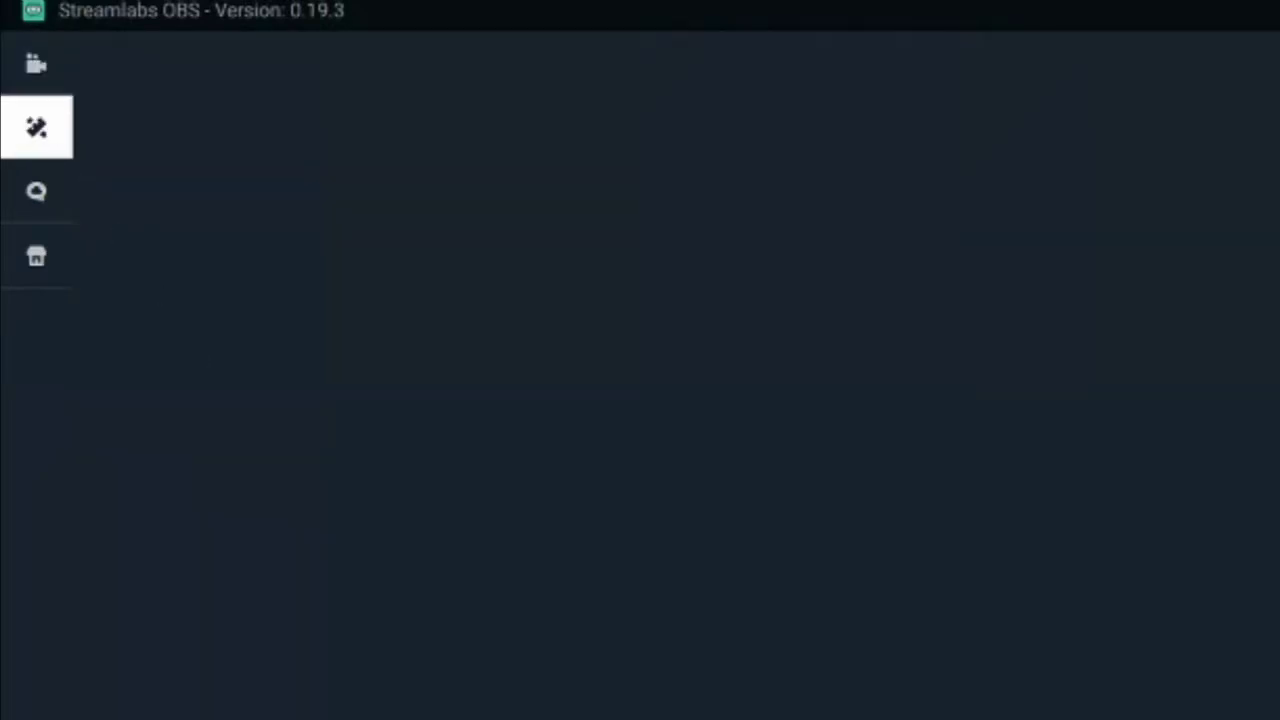